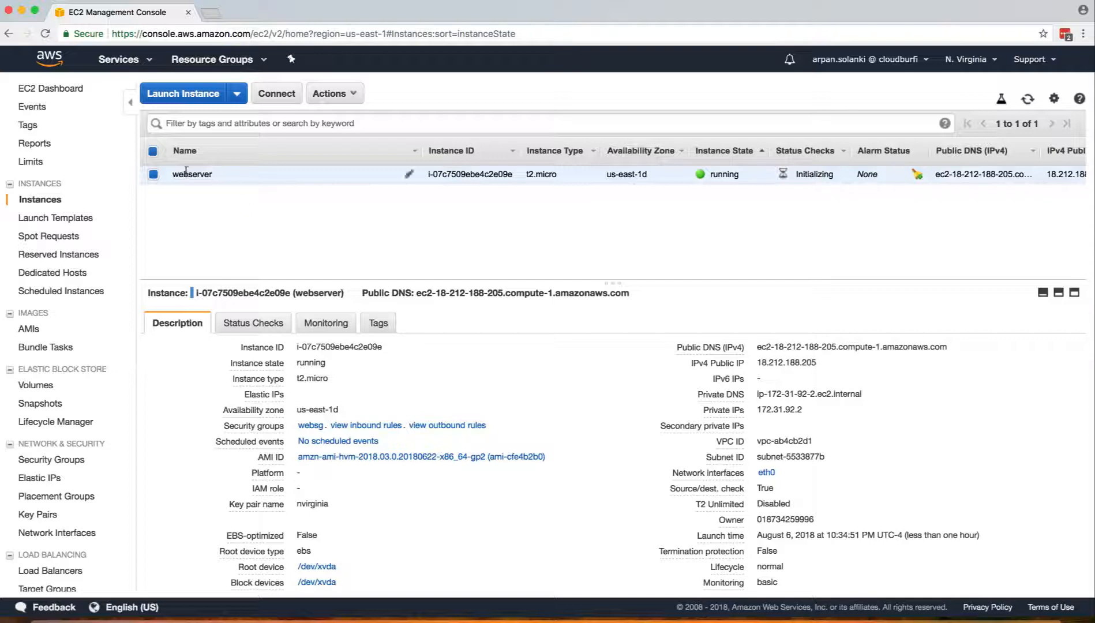
Open the webserver's root volume from device /dev/xvda, then clear the filter to list all volumes.
scroll(420, 439, down, 2)
scroll(421, 439, down, 2)
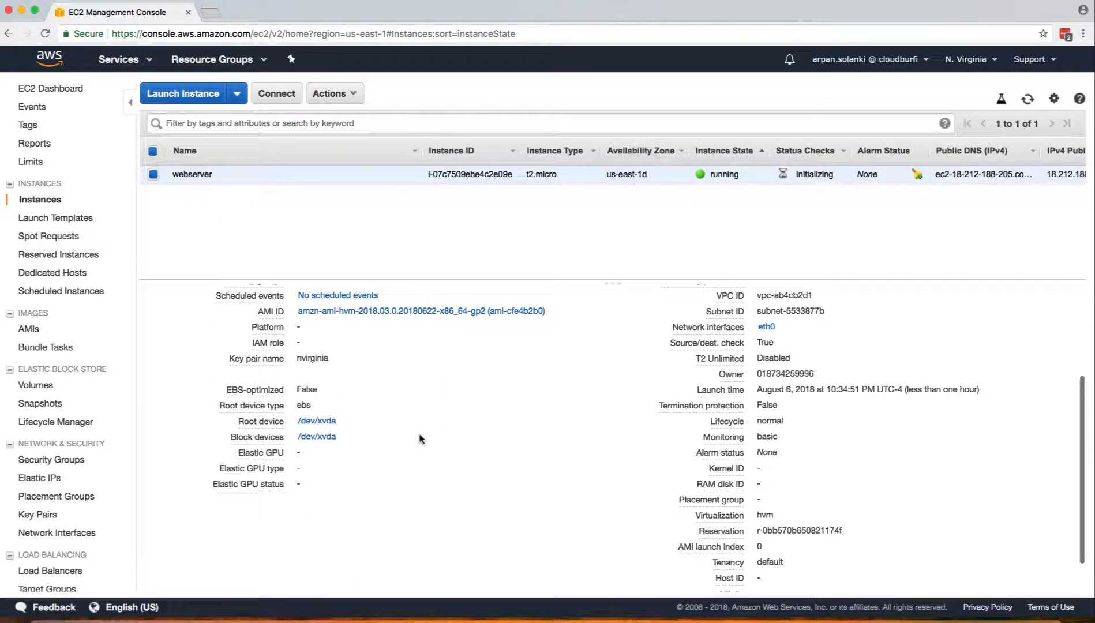
click(316, 422)
click(477, 470)
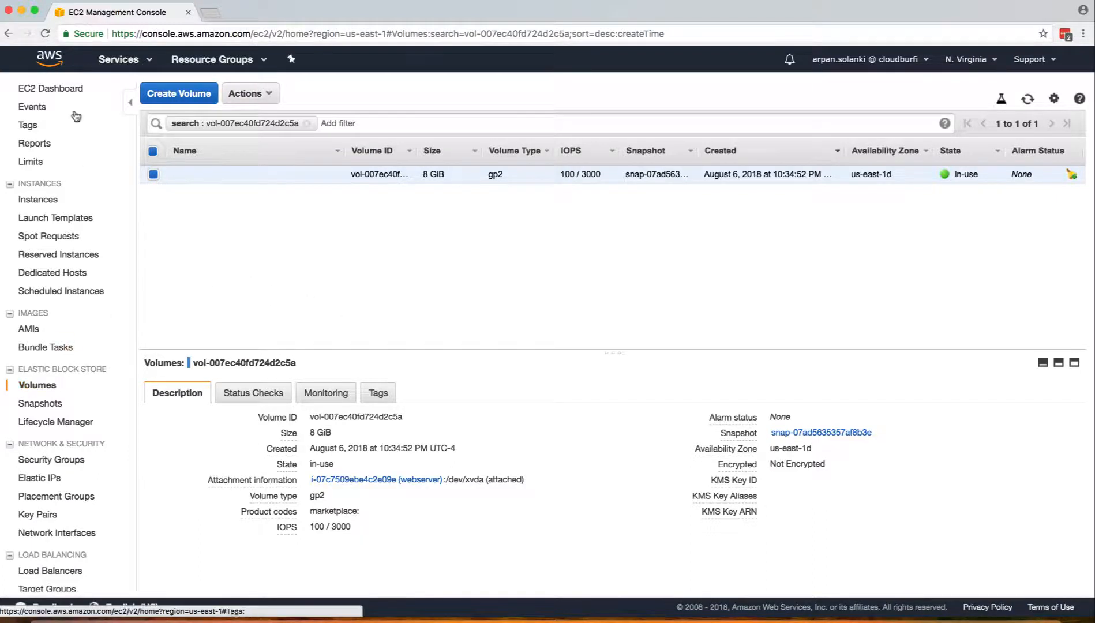
click(37, 386)
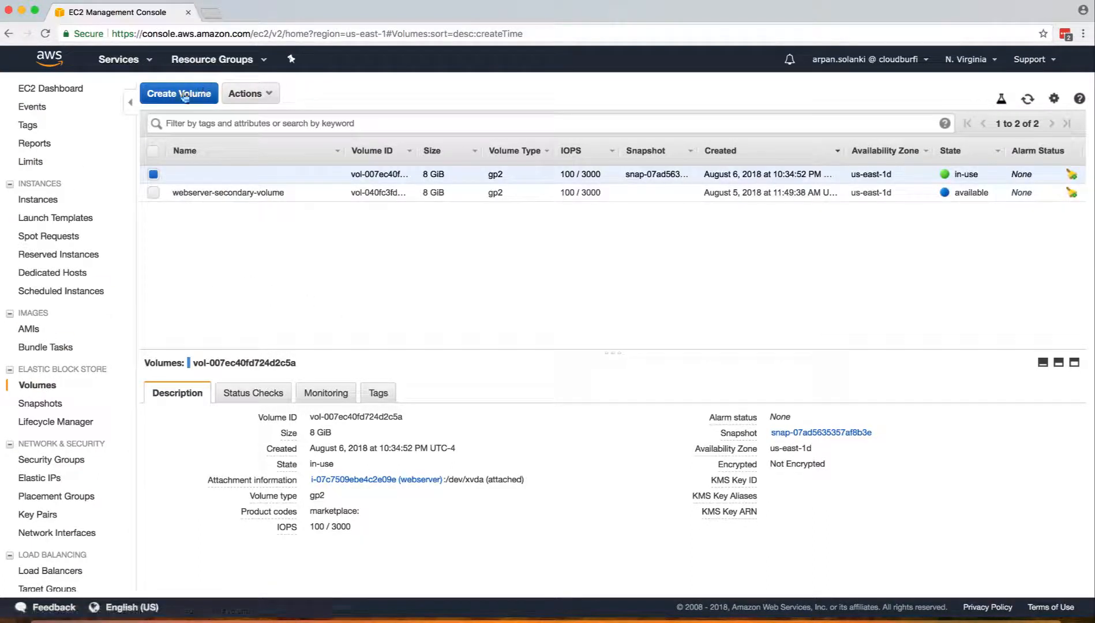
Copy the webserver instance's availability zone us-east-1d from its details, then return to Volumes.
click(56, 64)
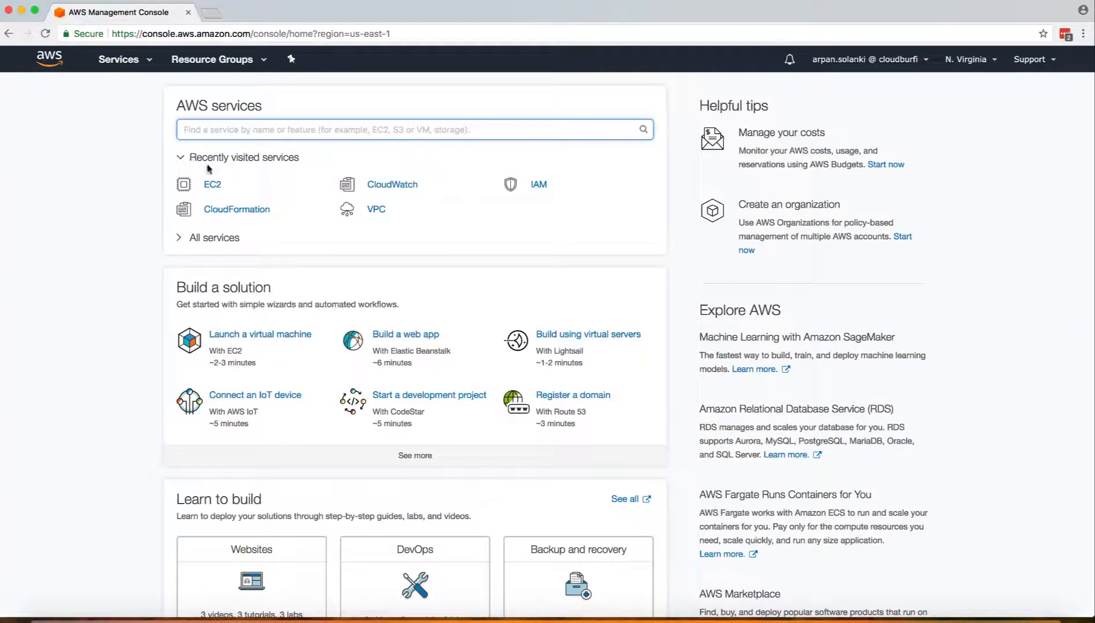
click(213, 185)
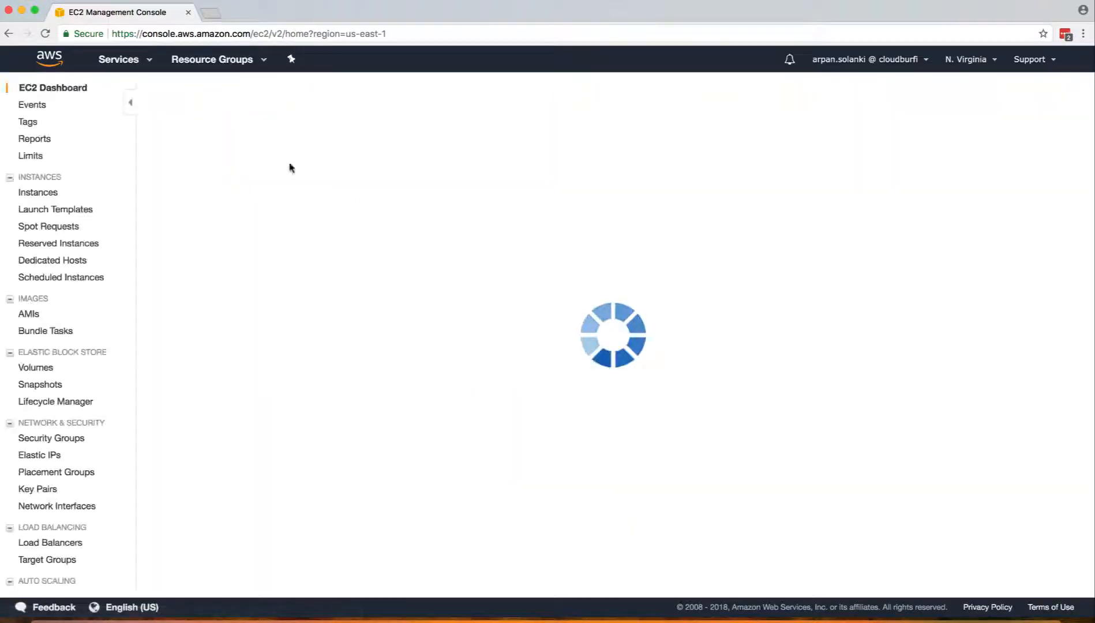
click(226, 139)
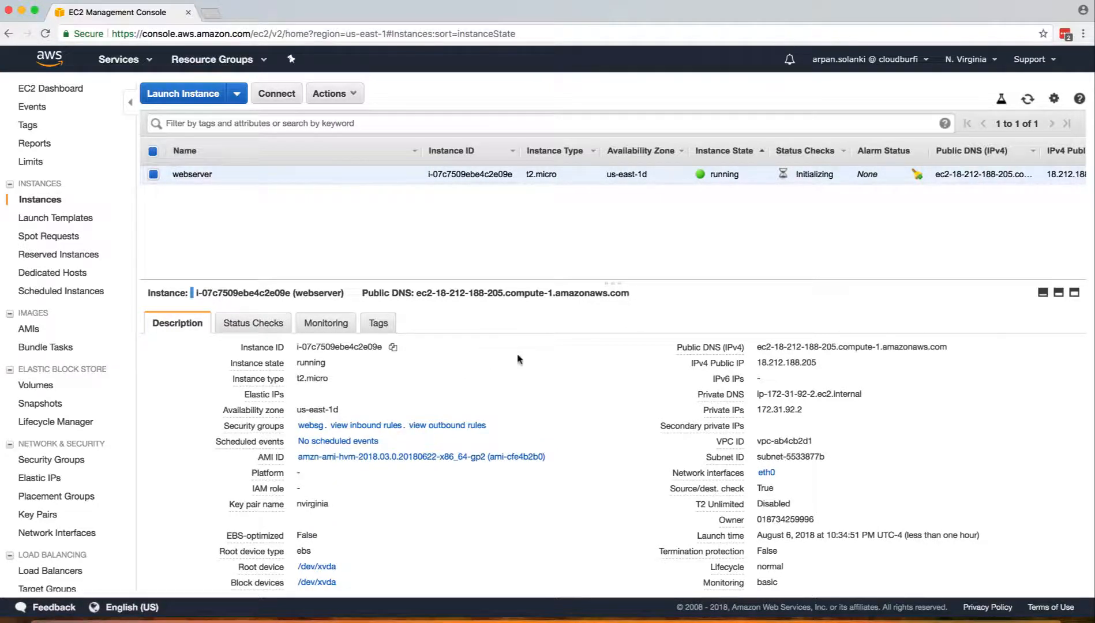
scroll(626, 399, down, 1)
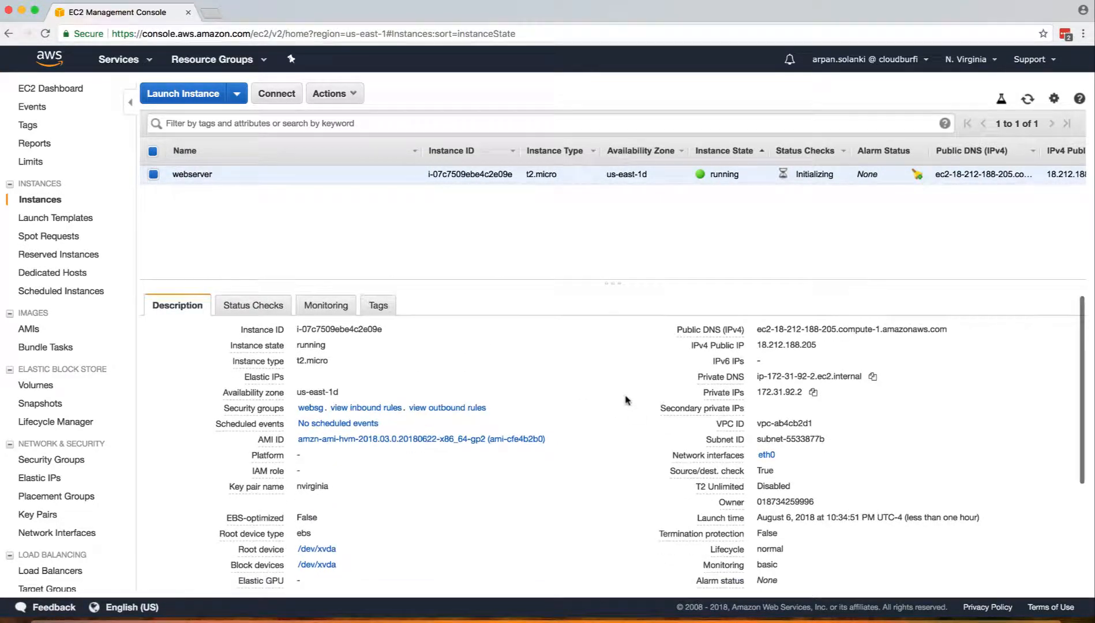
click(348, 392)
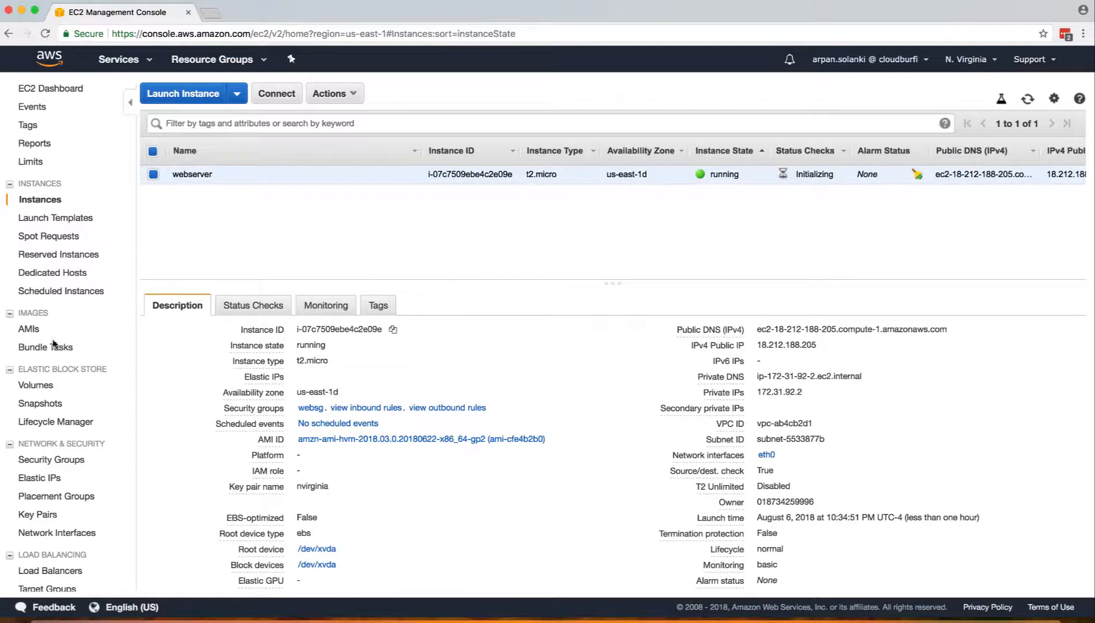
click(37, 385)
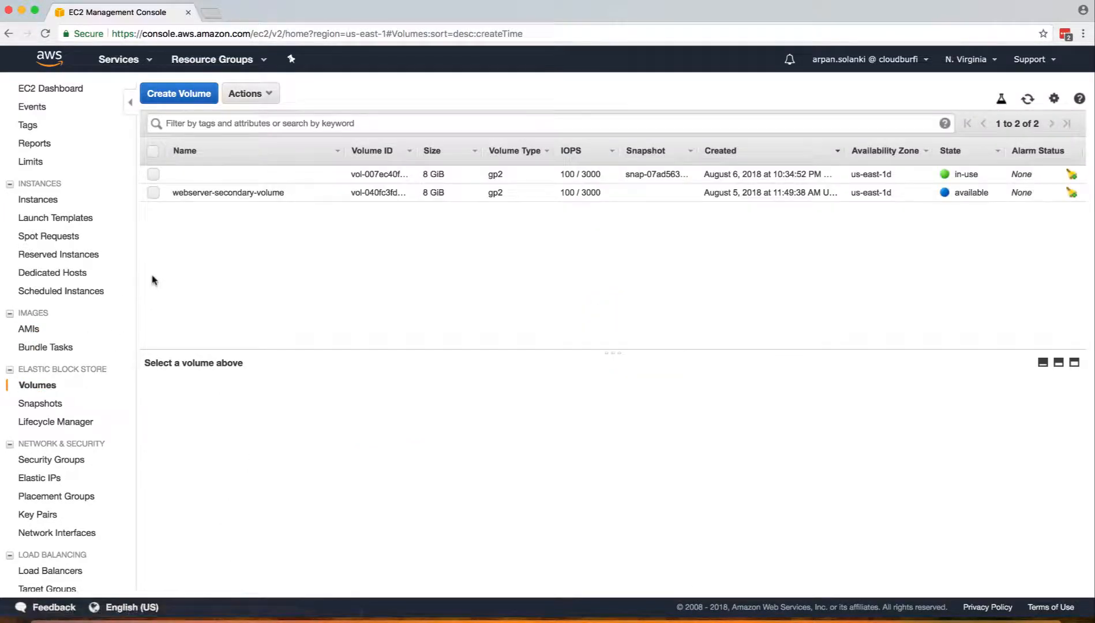
Delete the unused webserver-secondary-volume.
click(153, 192)
click(257, 98)
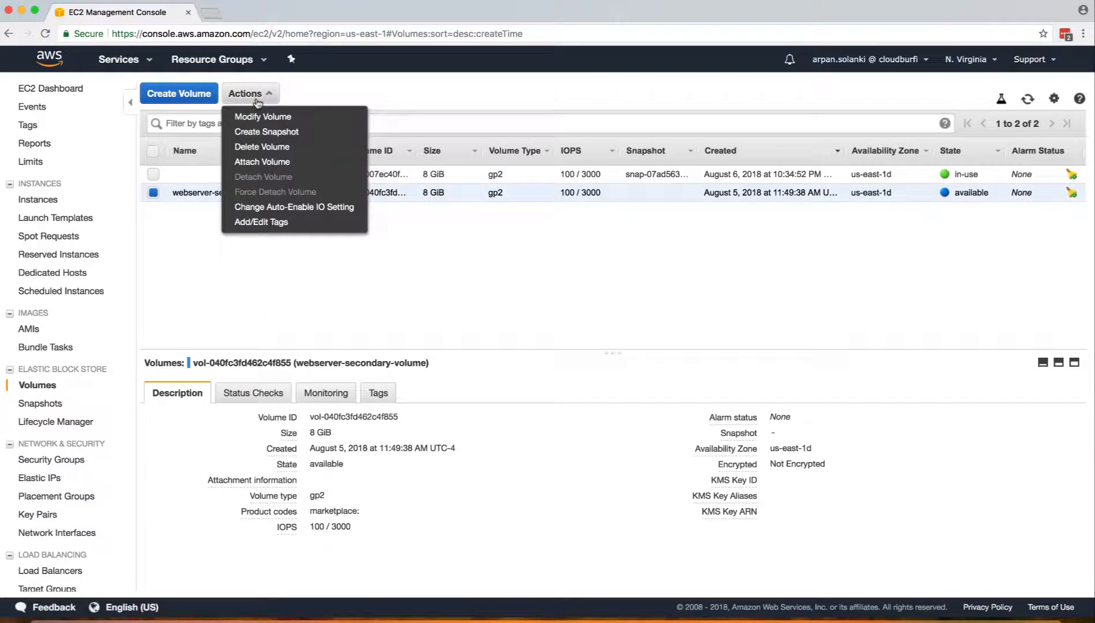
click(261, 147)
click(637, 381)
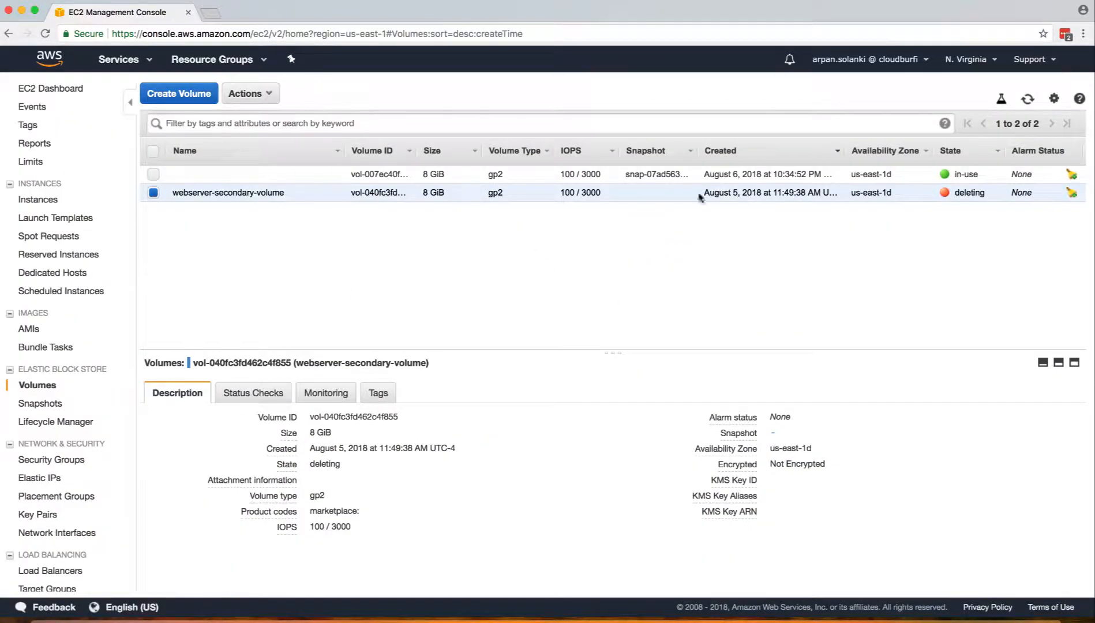
Select the root volume instead of the deleting one and begin creating a new volume.
click(154, 174)
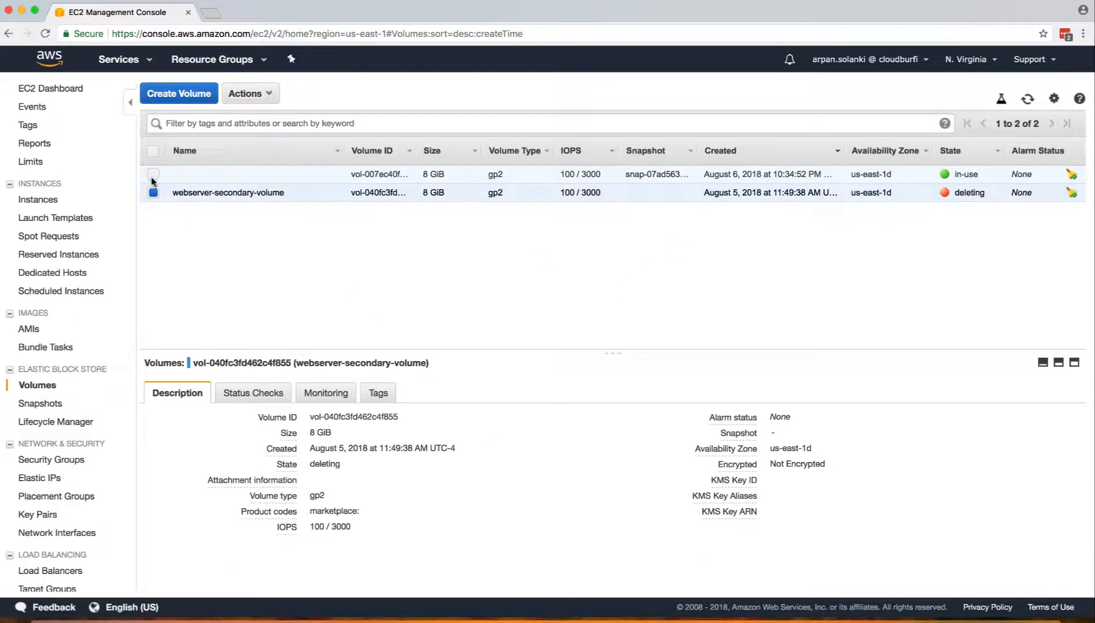
click(153, 192)
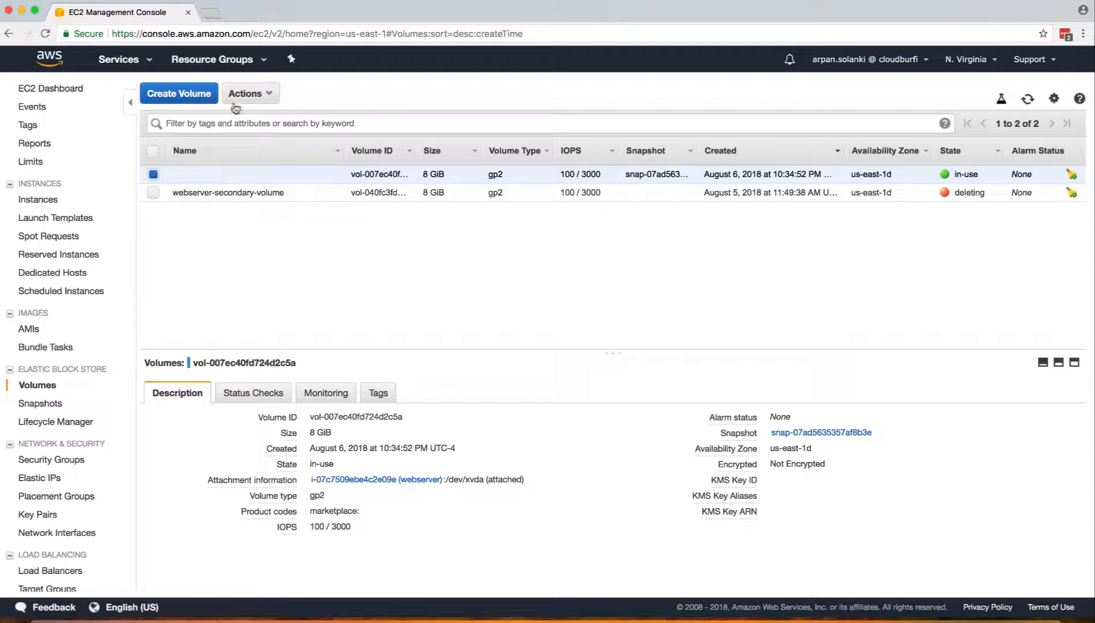
click(177, 96)
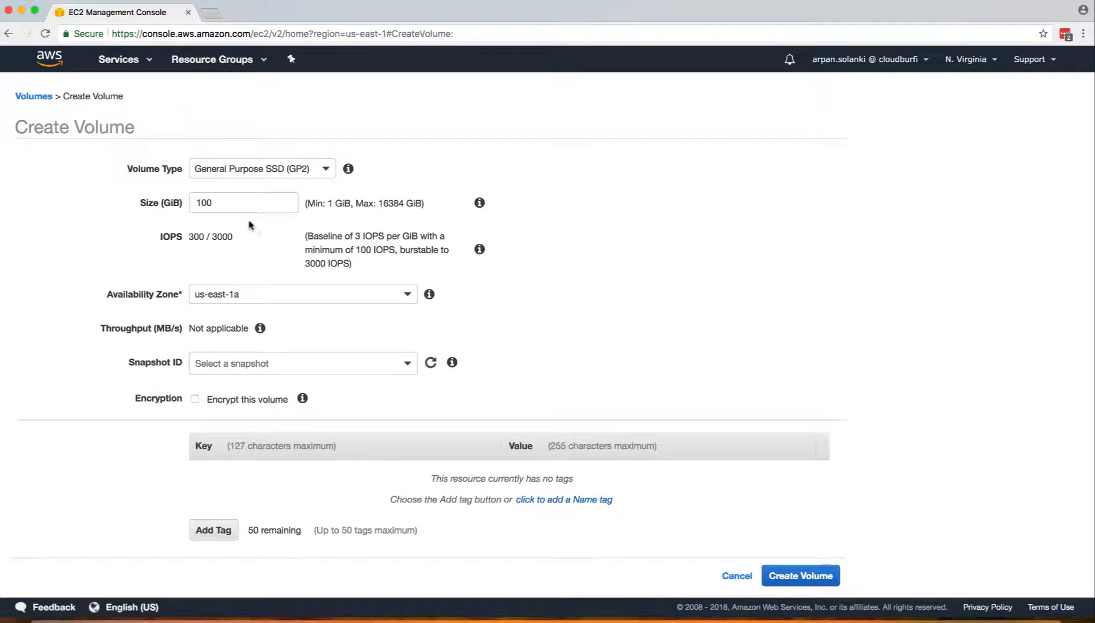
Set the new volume's size to 10 GiB in availability zone us-east-1d.
double_click(237, 202)
text(10)
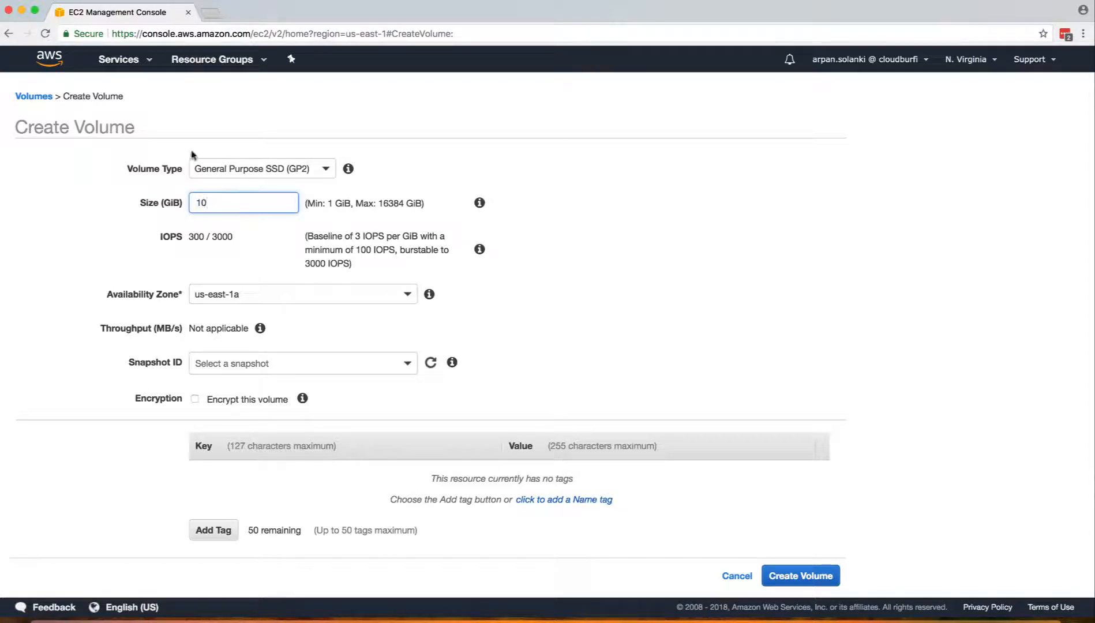
click(66, 192)
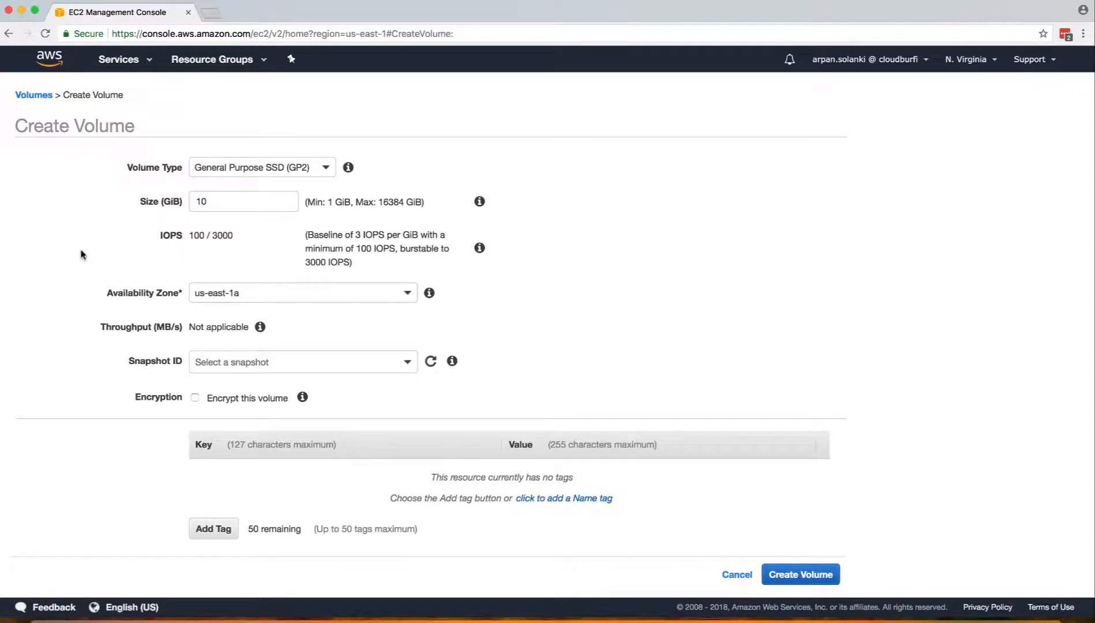
click(209, 299)
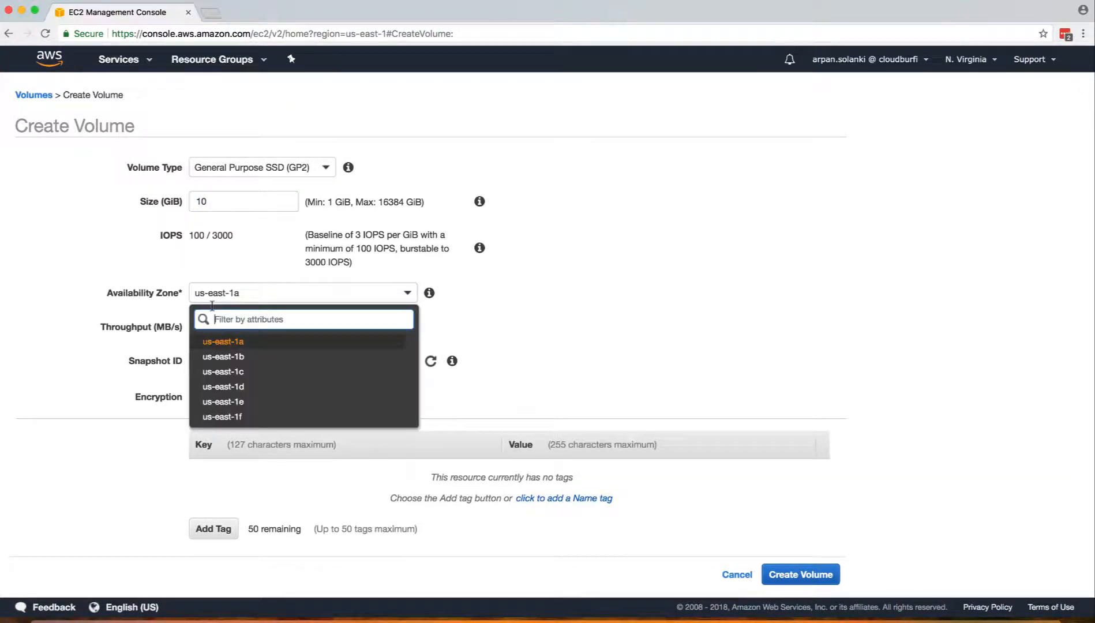
click(223, 387)
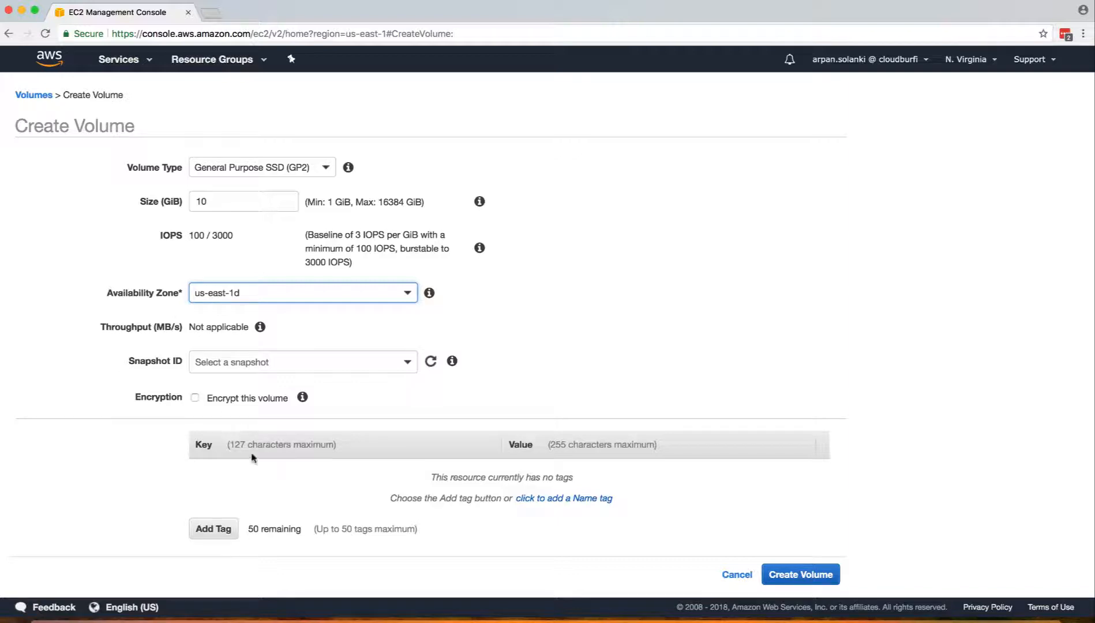
Tag the volume Name = second-volume and create it.
click(201, 529)
text(Name)
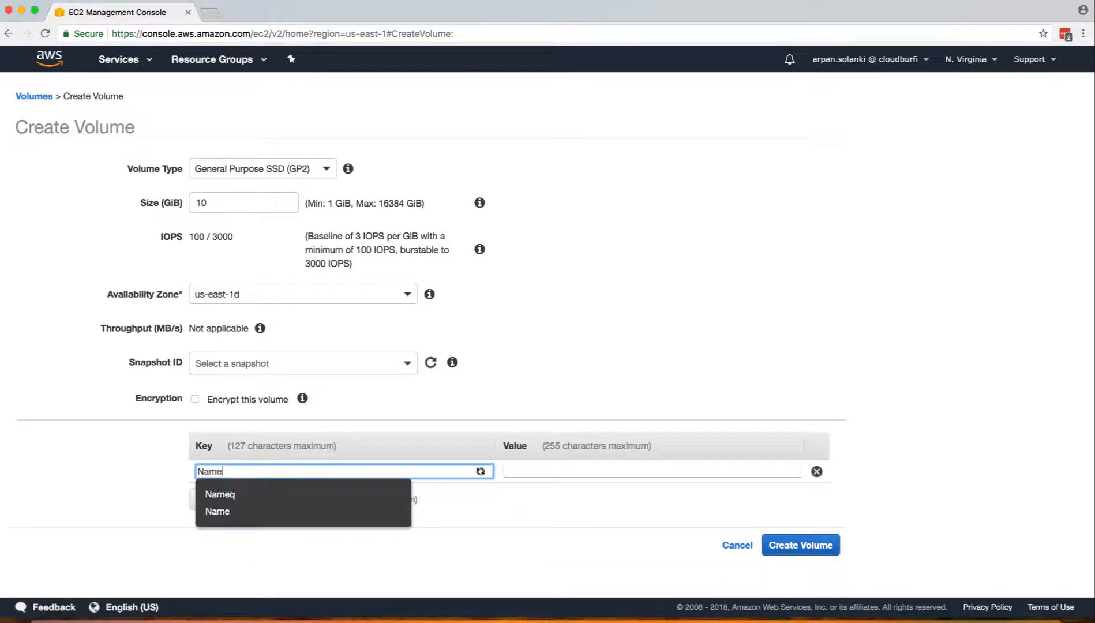
key(Tab)
text(second-volume)
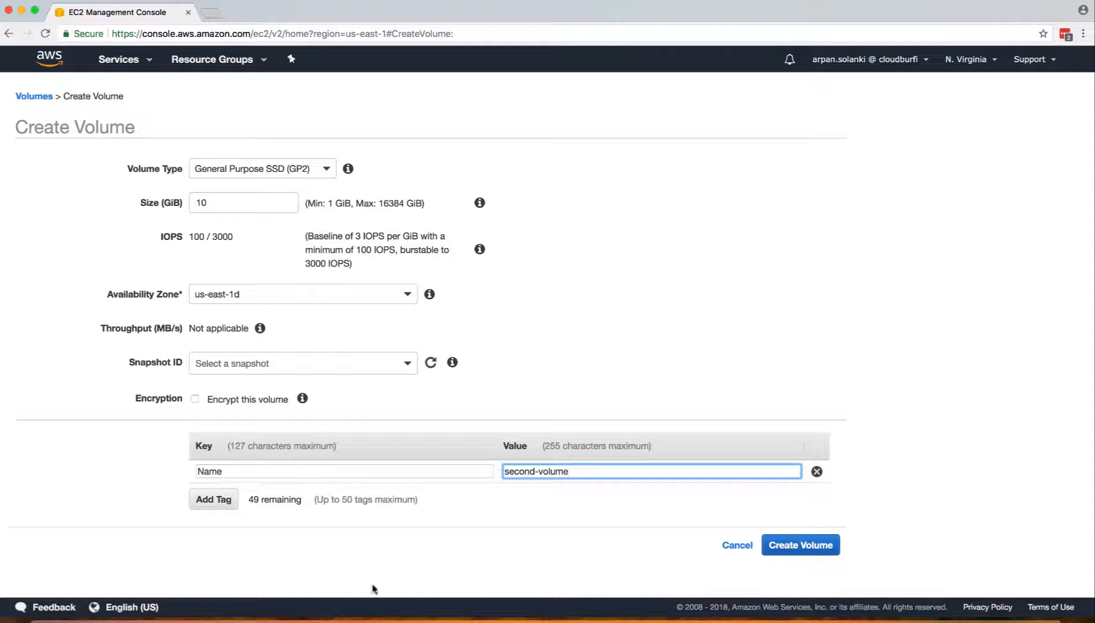
click(442, 528)
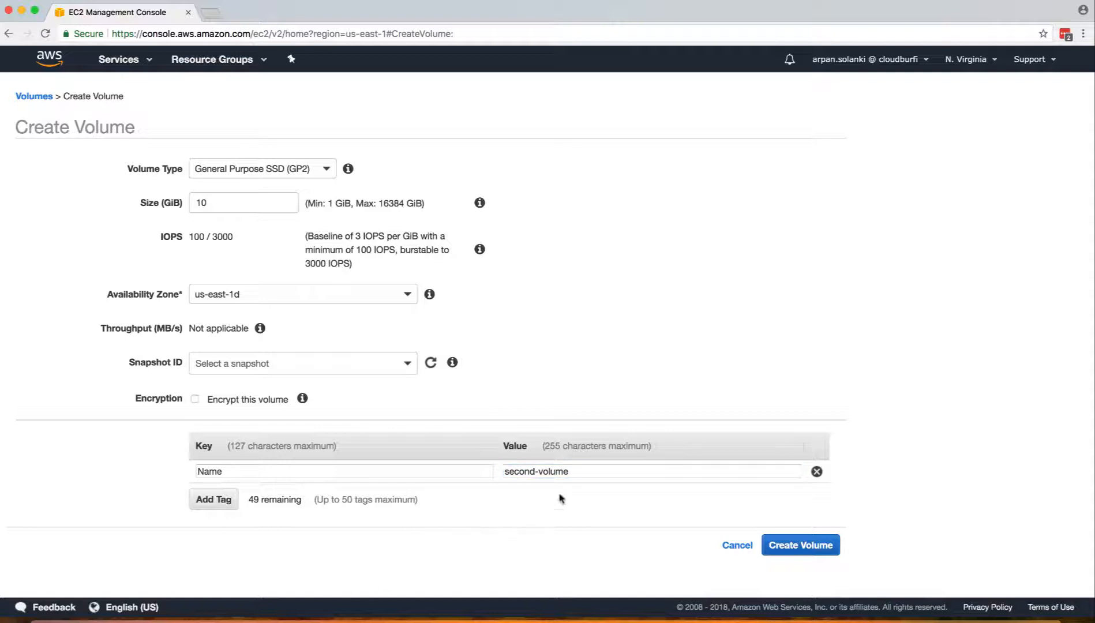
click(789, 550)
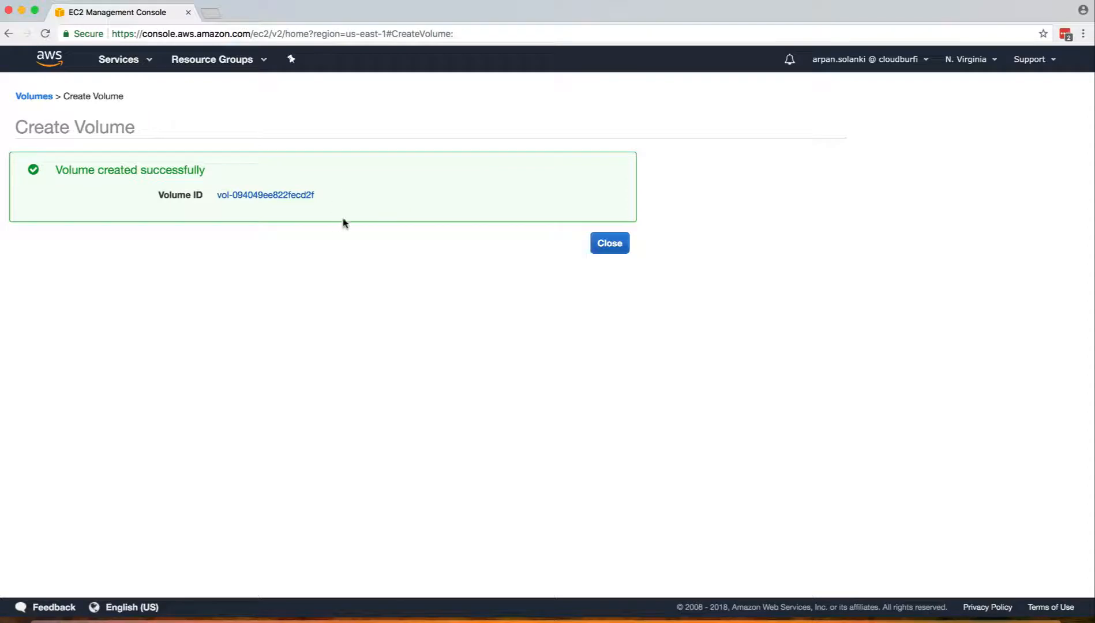
Wait for vol-094049ee822fecd2f to become available, then open its Actions menu.
click(282, 196)
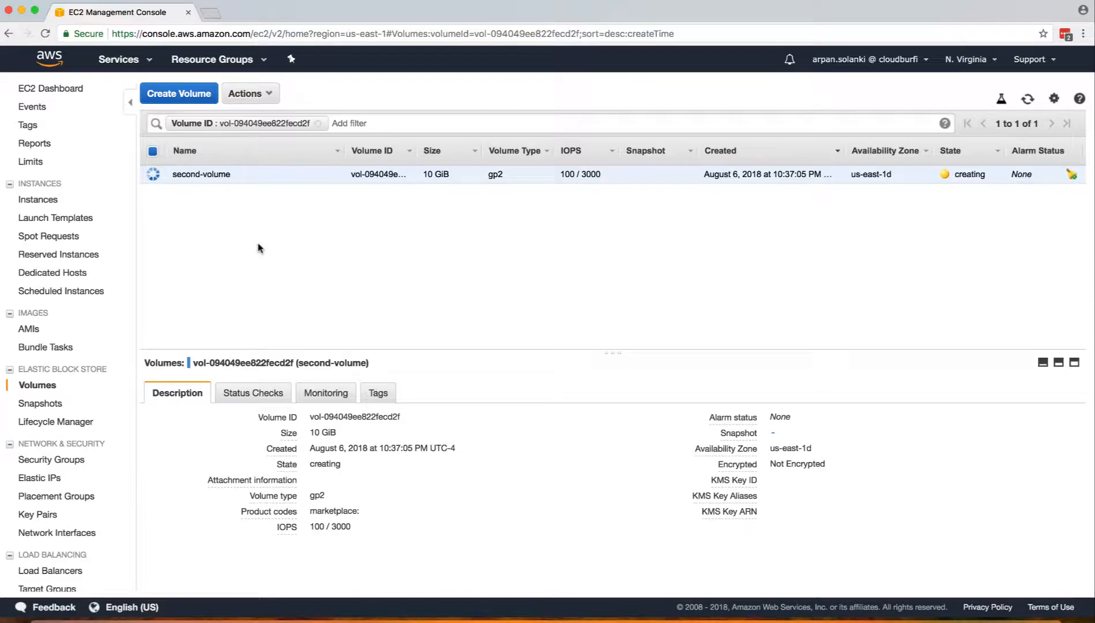
click(259, 95)
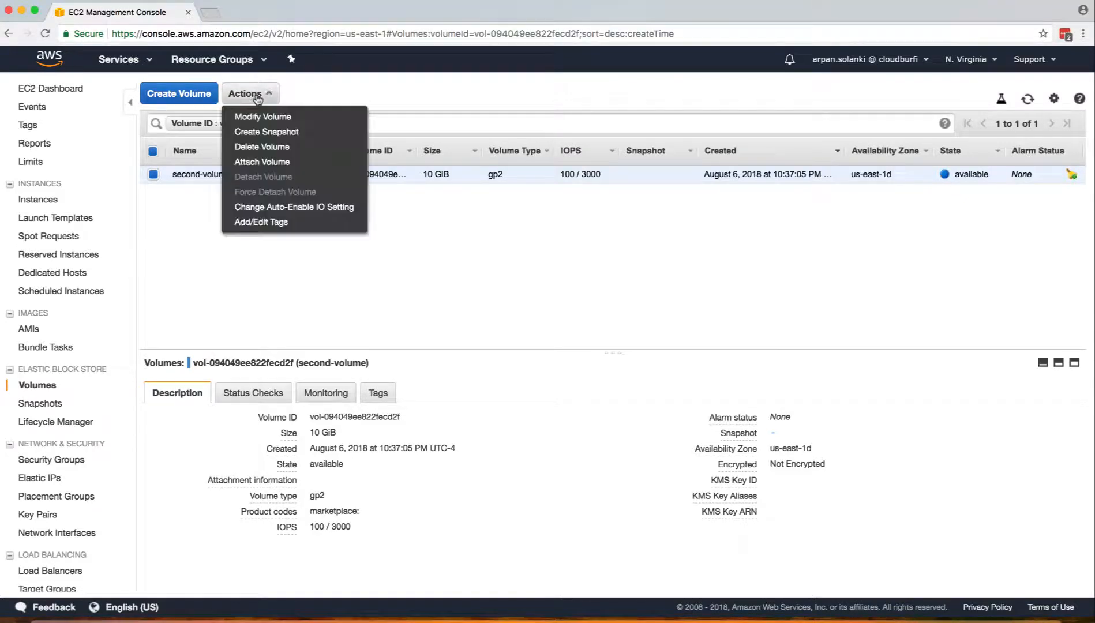
Attach second-volume to the webserver instance, changing the device from /dev/sdf to /dev/xvdf.
click(263, 161)
click(468, 328)
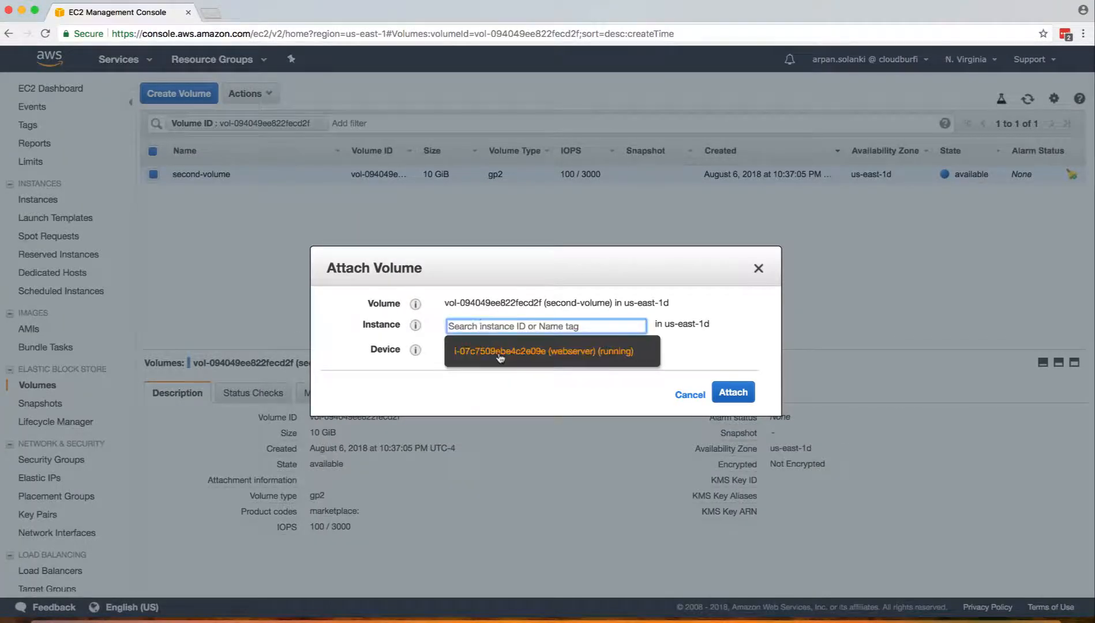
click(493, 352)
click(501, 353)
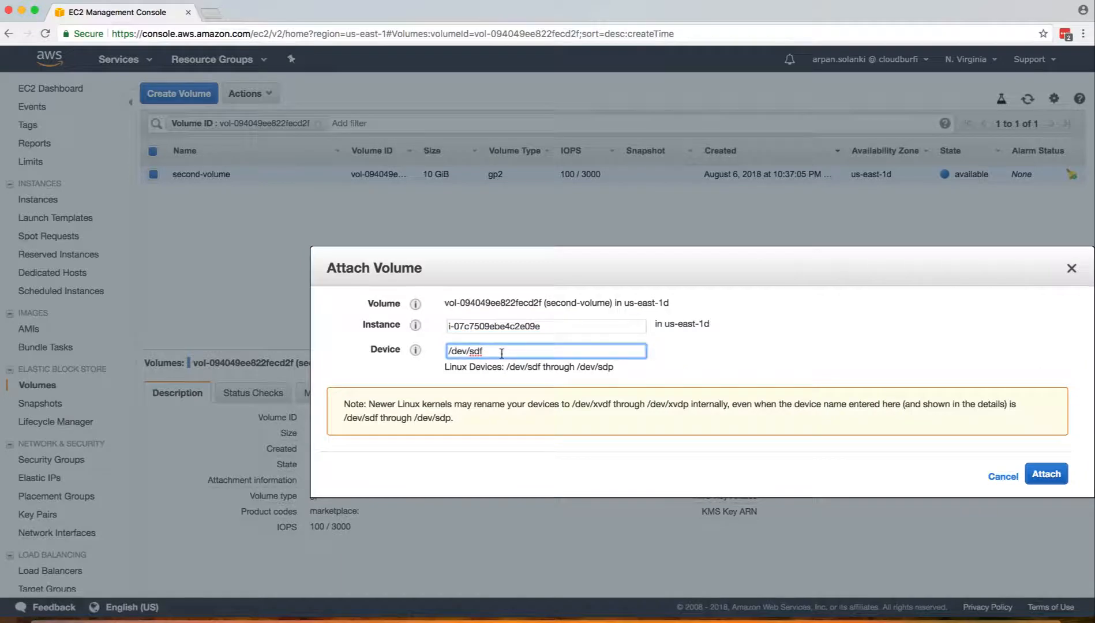
key(super+Tab)
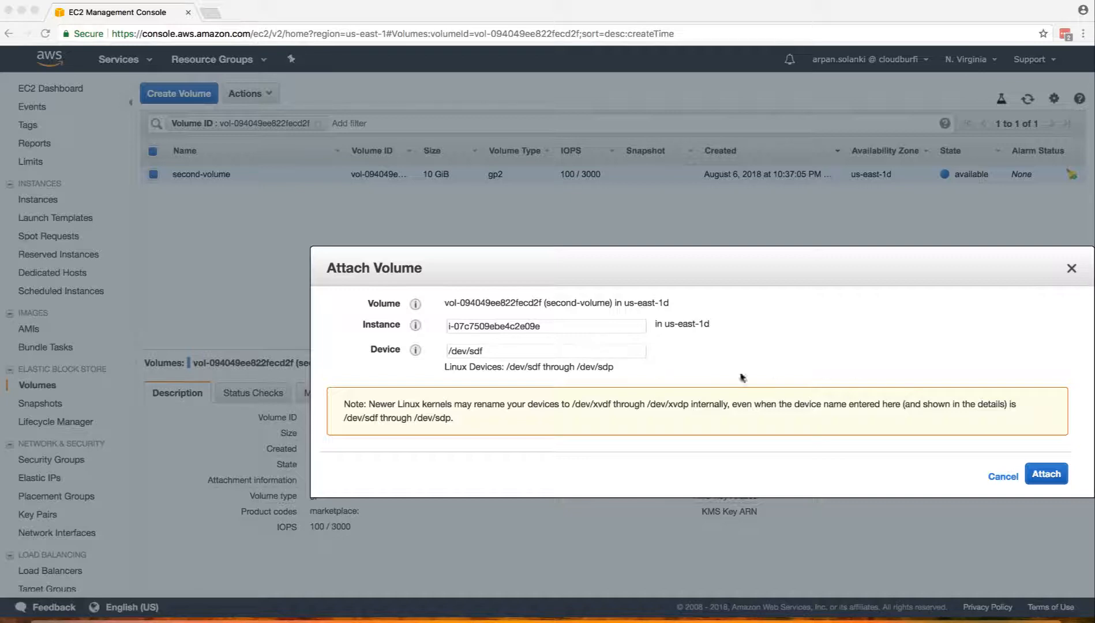
click(524, 349)
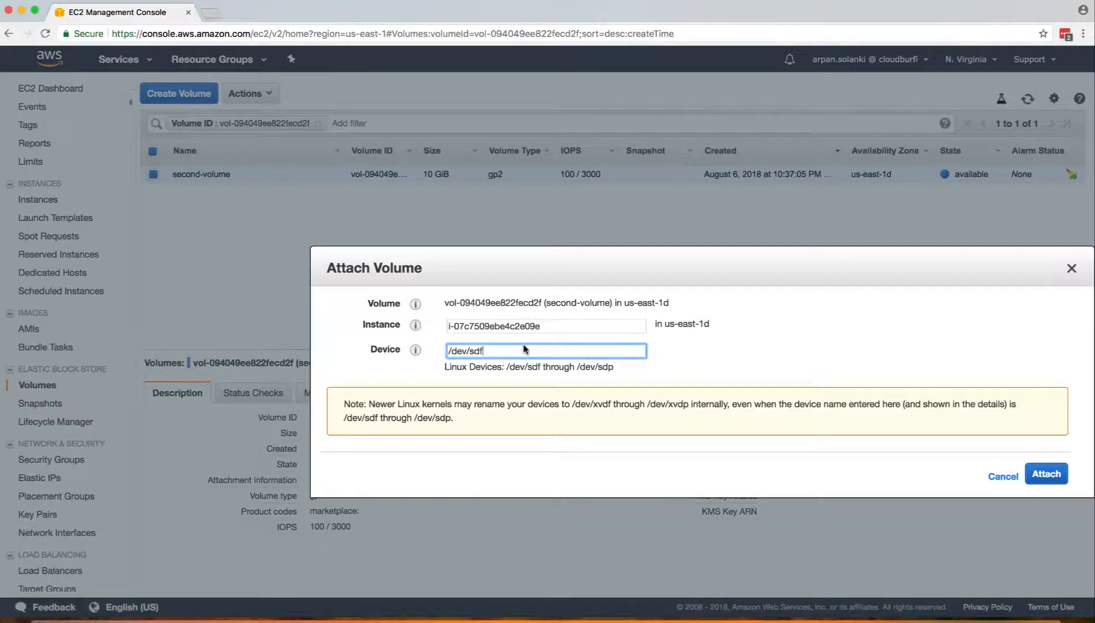
key(BackSpace)
key(BackSpace)
text(xv)
Attach the volume as /dev/xvdf, refresh to confirm it's in use, and reopen Running Instances.
click(1042, 476)
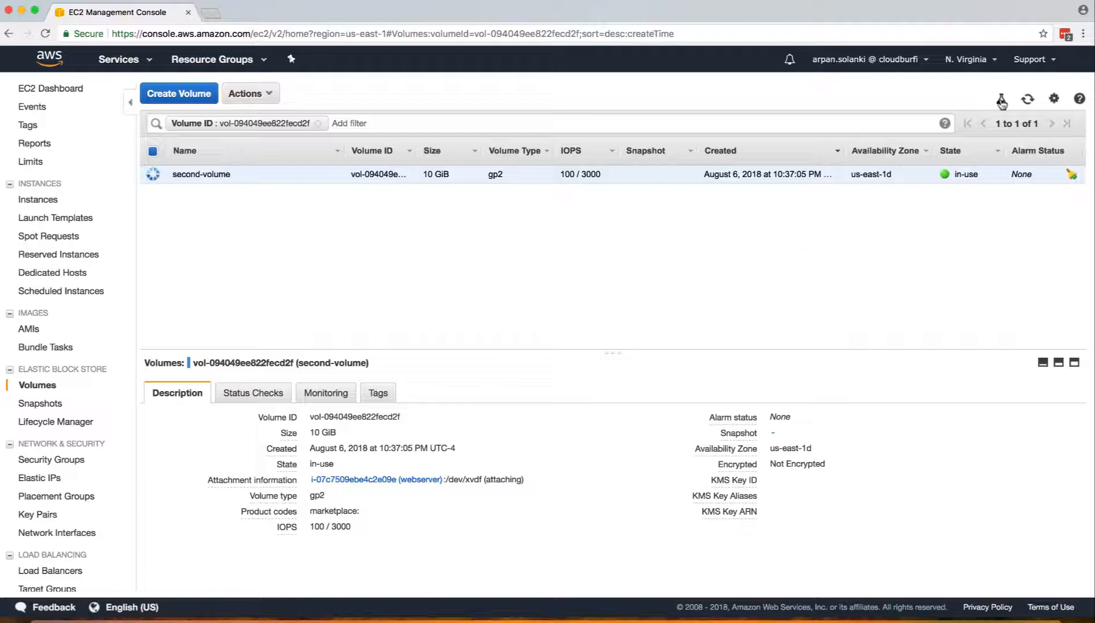
click(1028, 99)
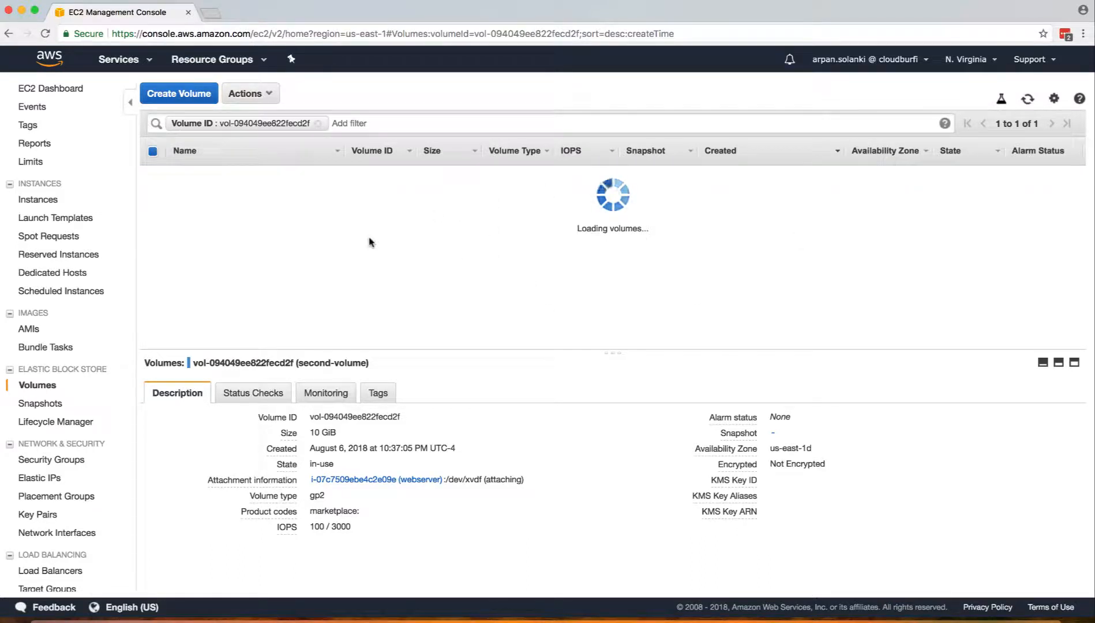
click(61, 68)
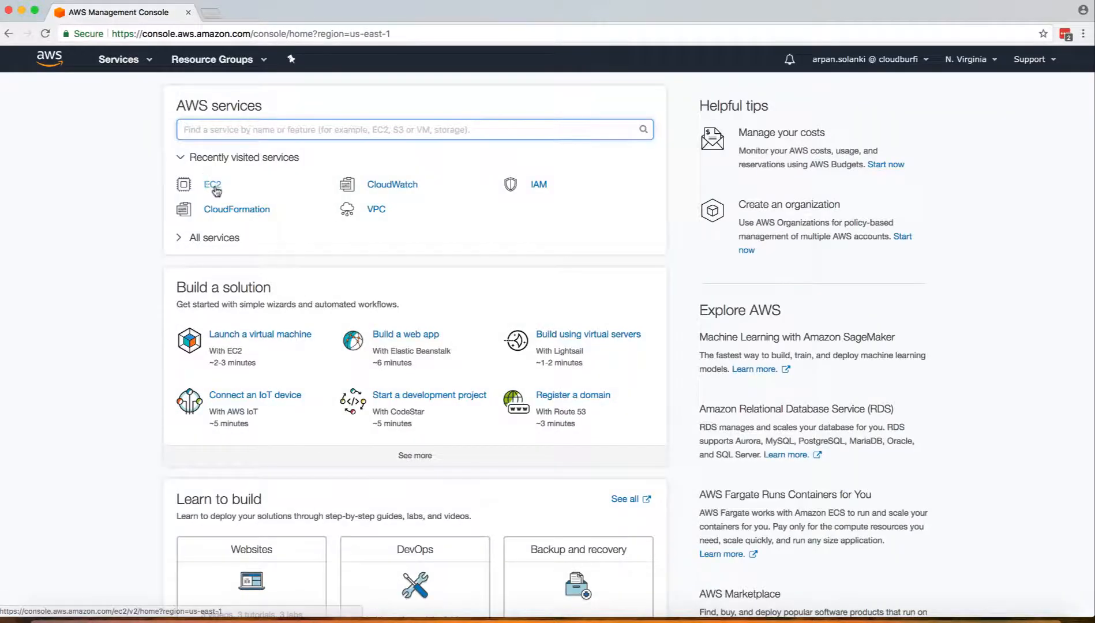
click(208, 182)
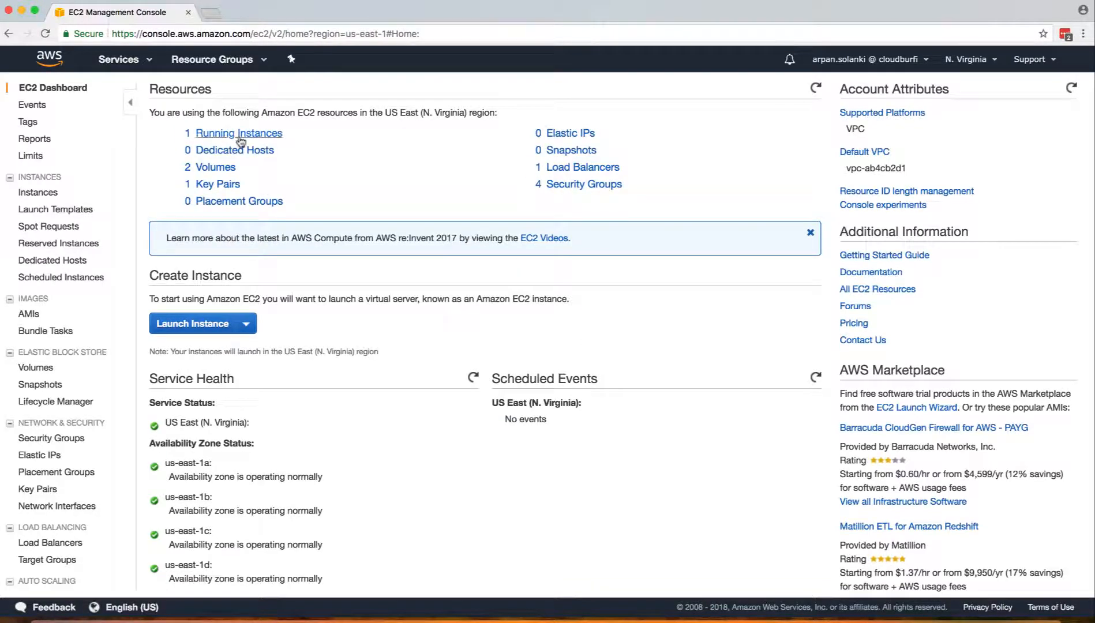
click(239, 137)
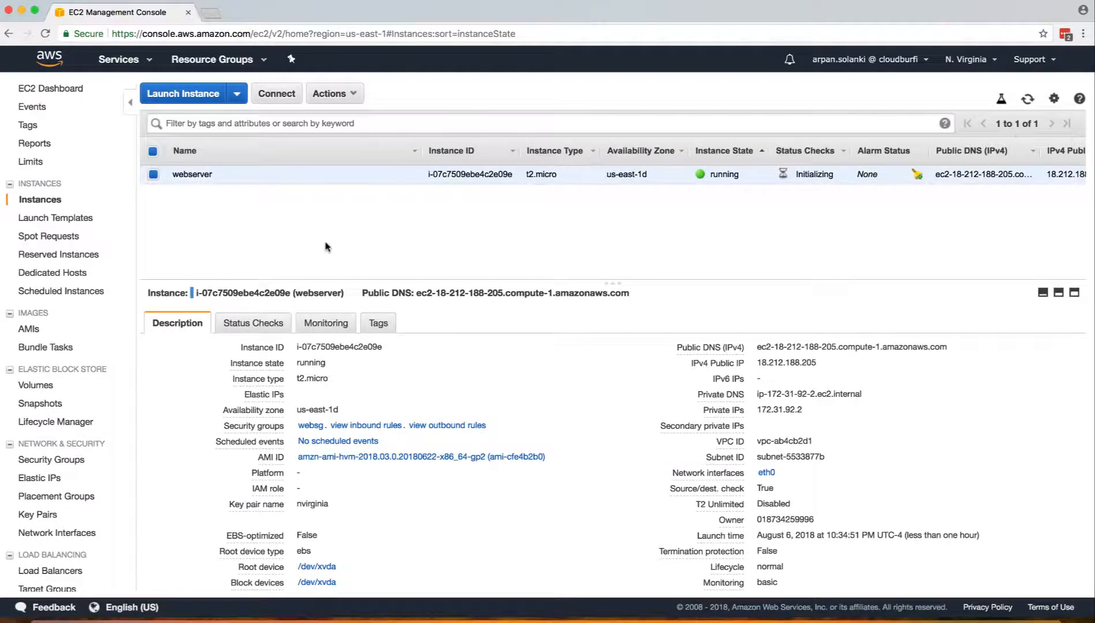
Check the webserver's block devices for /dev/xvdf and copy its public IP 18.212.188.205.
scroll(485, 453, down, 5)
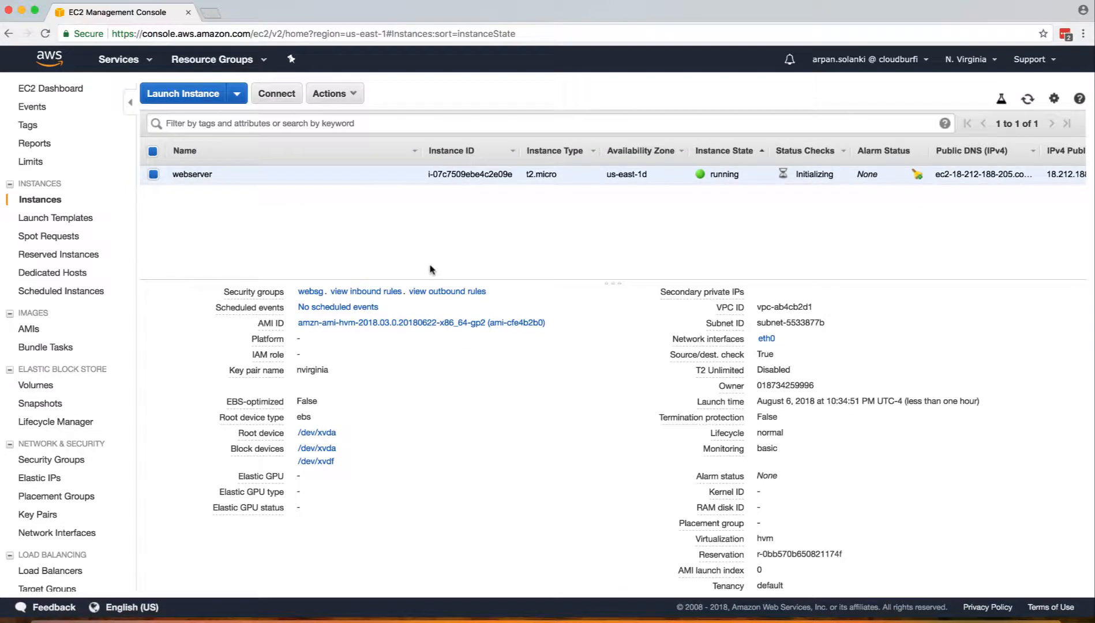
scroll(603, 337, up, 5)
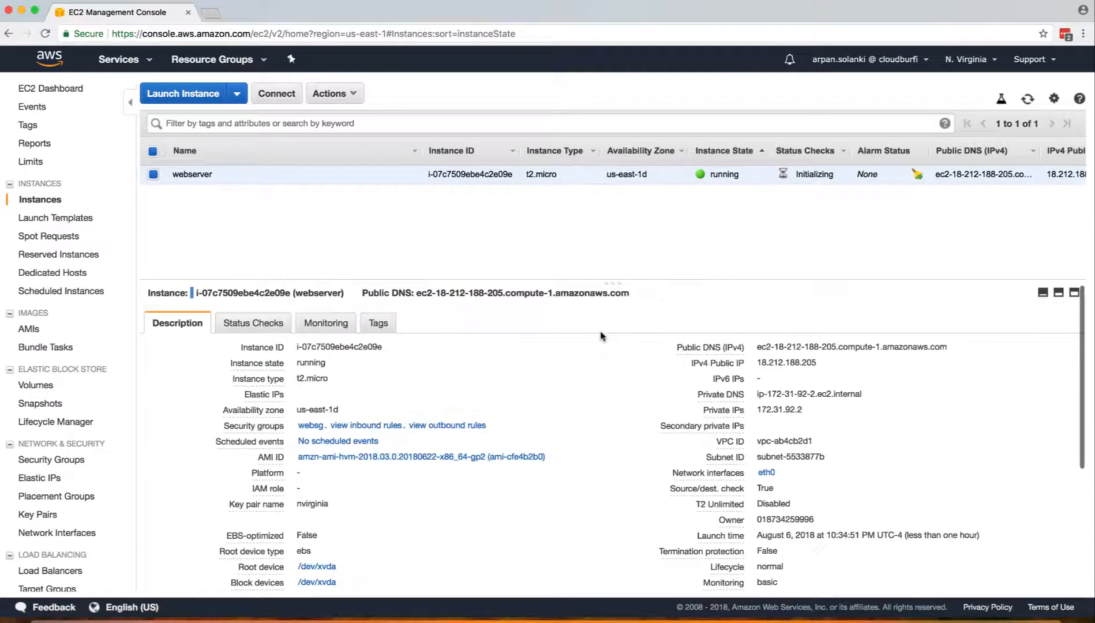
click(822, 365)
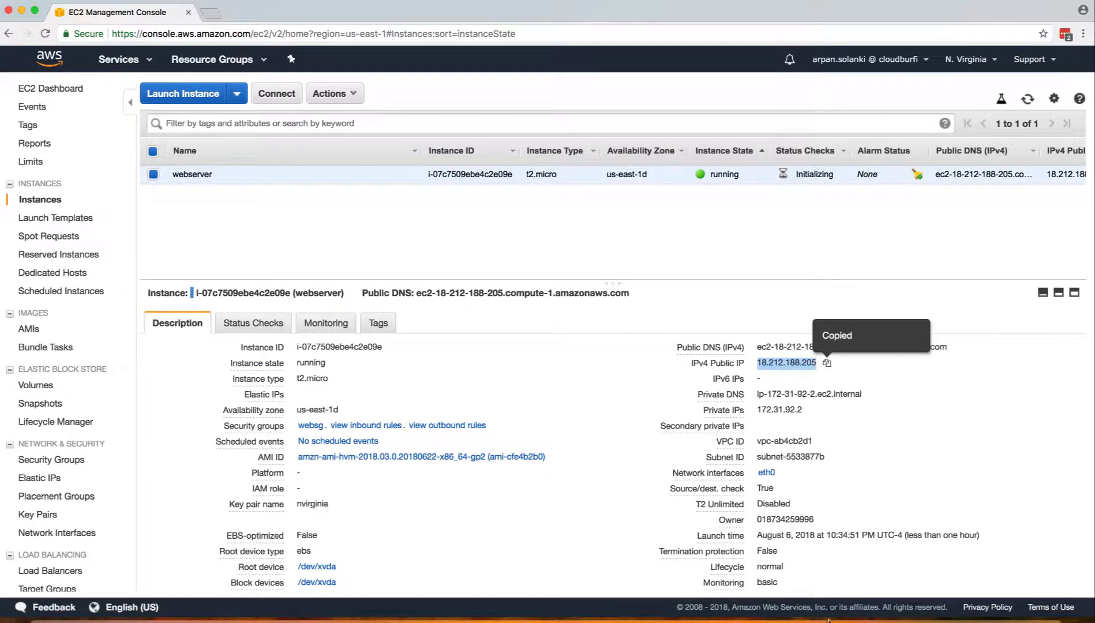
click(939, 616)
text(ssh ec2-uss)
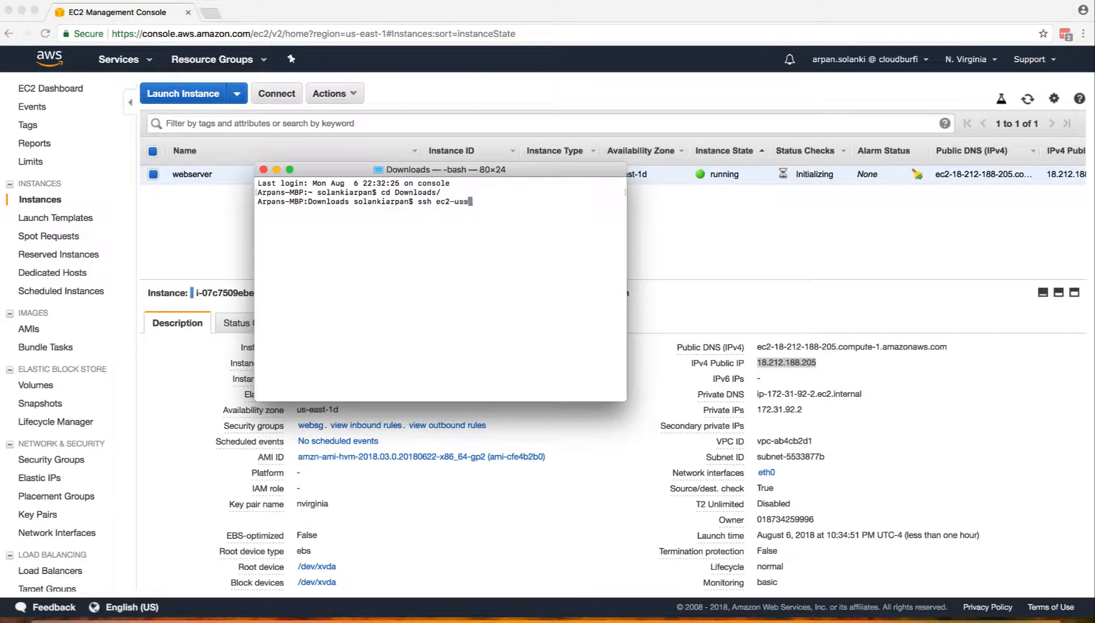
key(BackSpace)
text(er@)
right_click(514, 250)
click(530, 265)
text(-i nvi)
key(Tab)
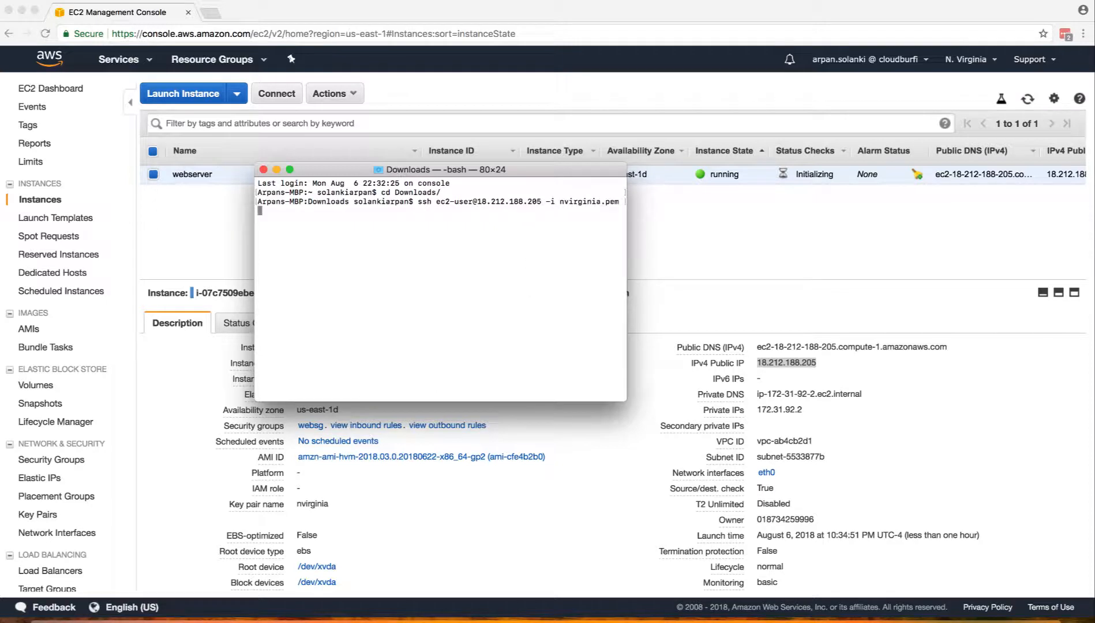
key(Return)
text(yes)
key(Return)
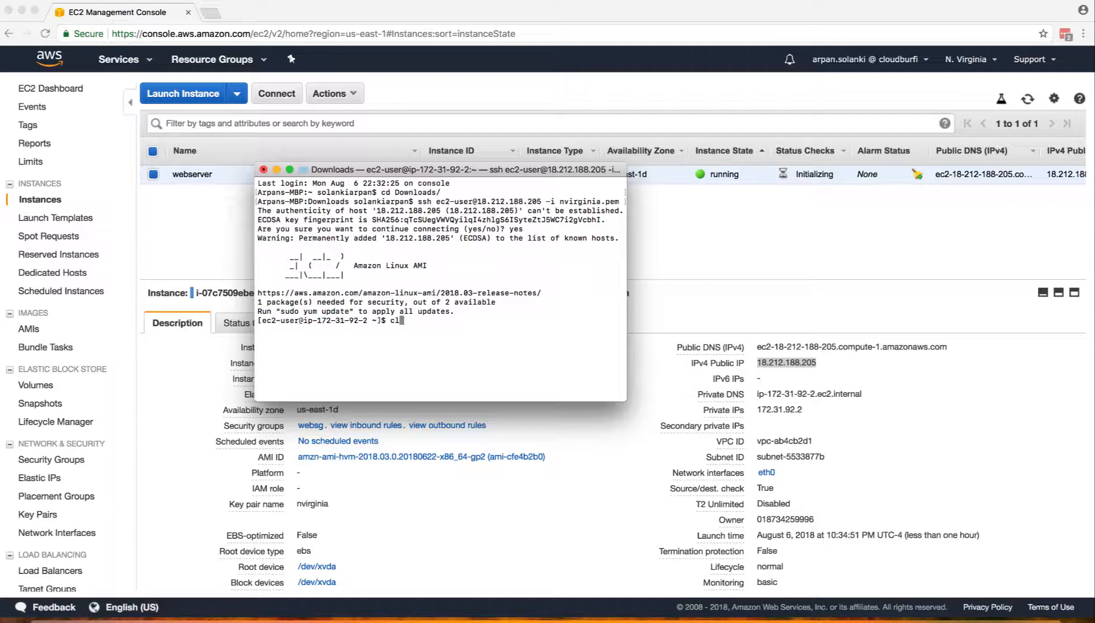
Clear the screen and run sudo lsblk, highlighting the unmounted 10G xvdf disk.
text(clear)
key(Return)
key(Return)
key(Return)
text(ls)
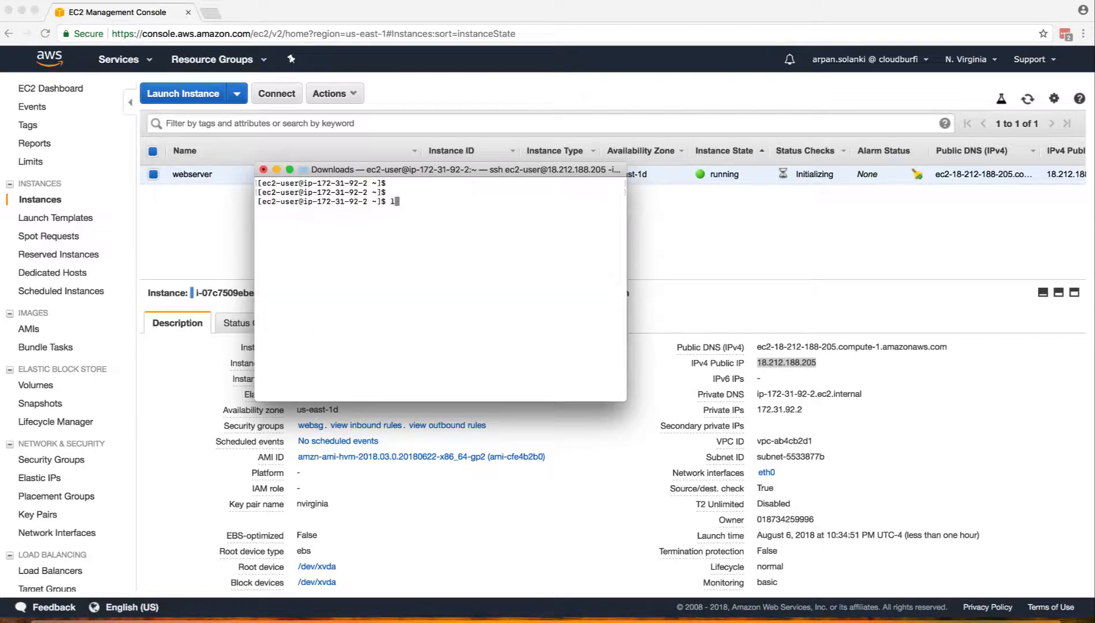
key(Return)
right_click(448, 206)
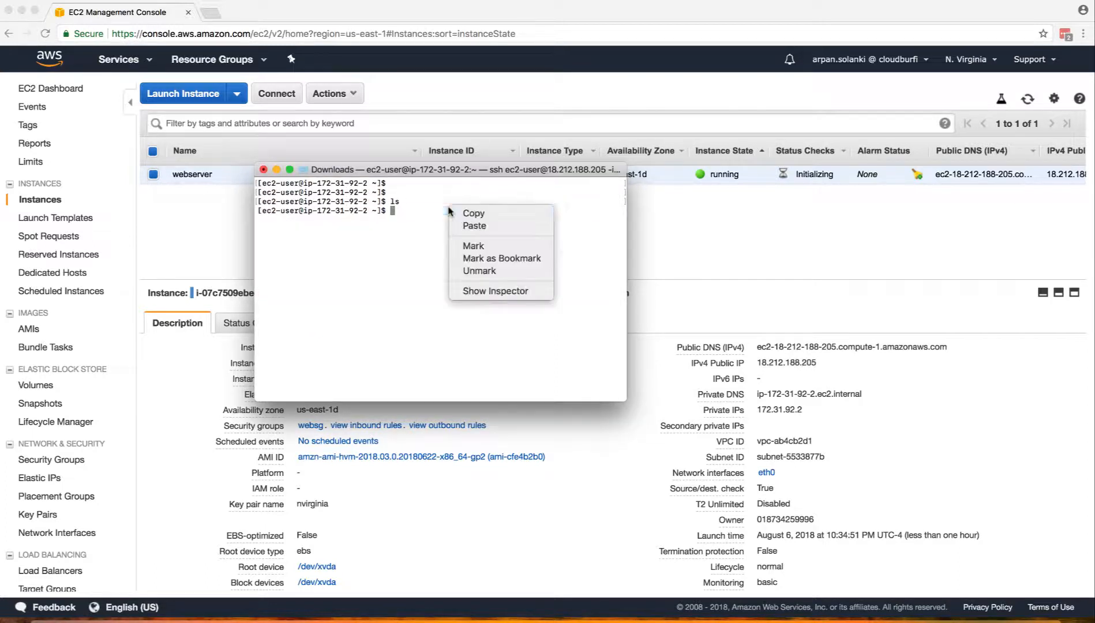
click(463, 222)
key(Return)
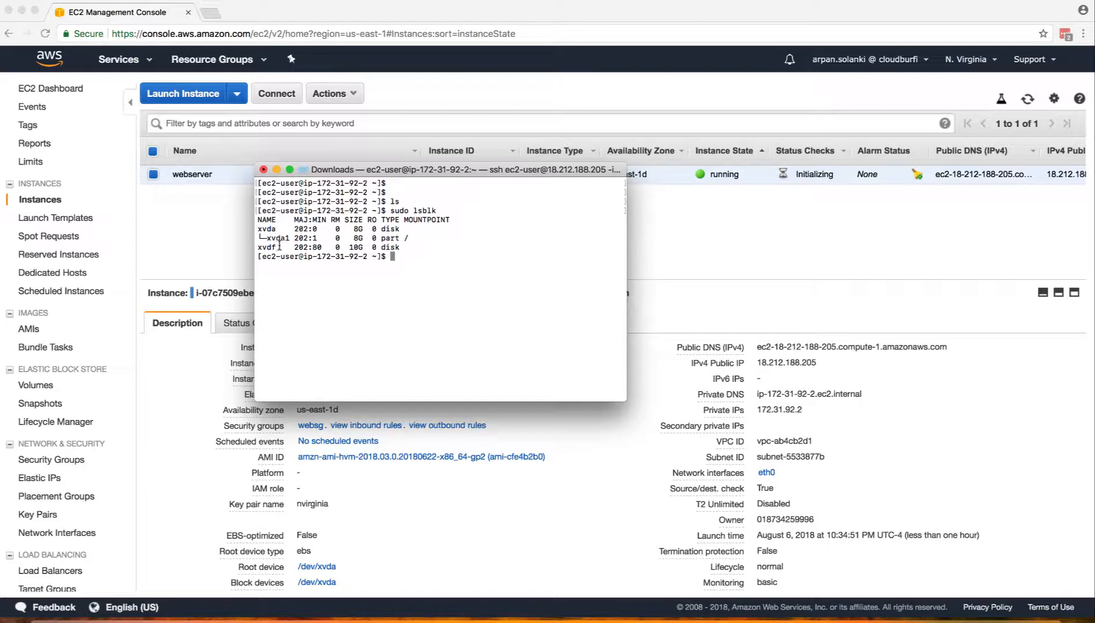
drag(277, 247, 259, 247)
Format the new disk with sudo mkfs -t ext4 /dev/xvdf.
click(260, 247)
drag(414, 248, 445, 248)
click(445, 248)
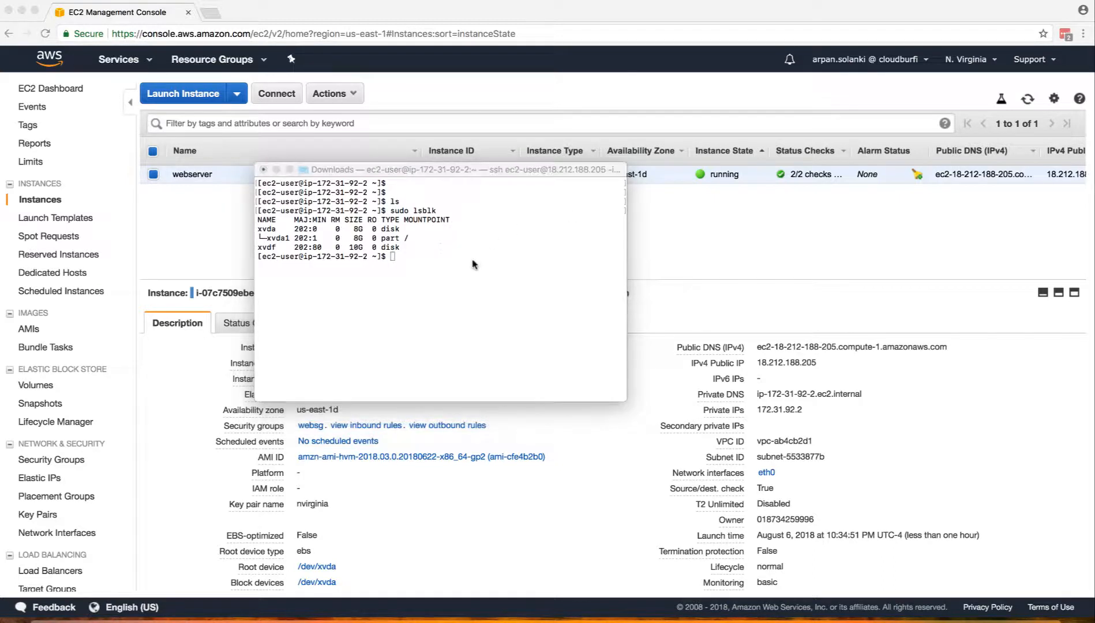
right_click(471, 261)
click(488, 280)
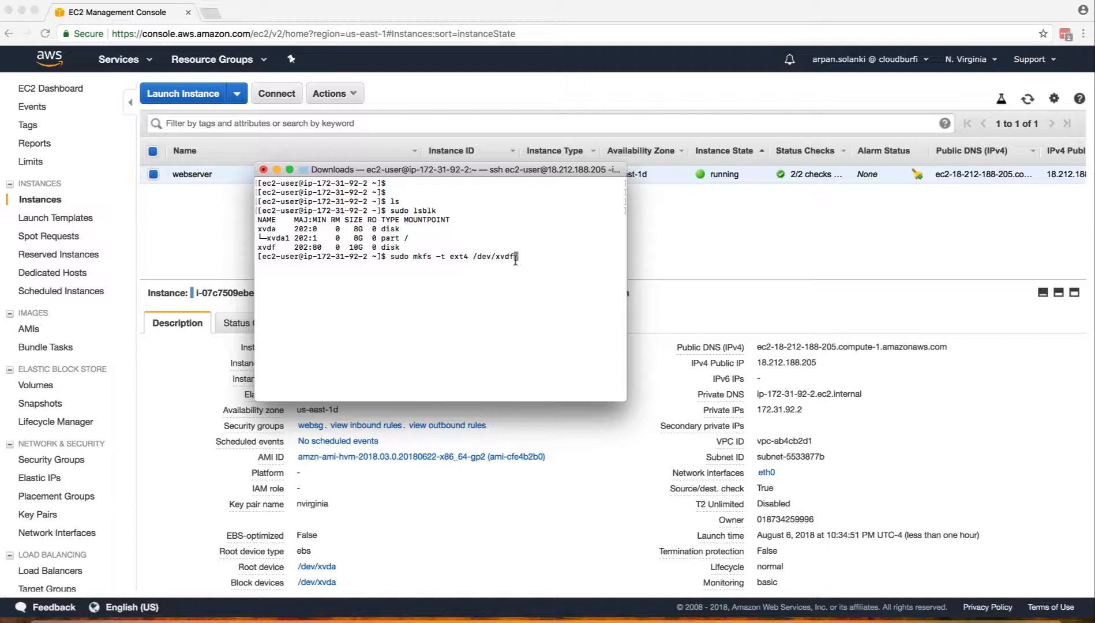
key(Return)
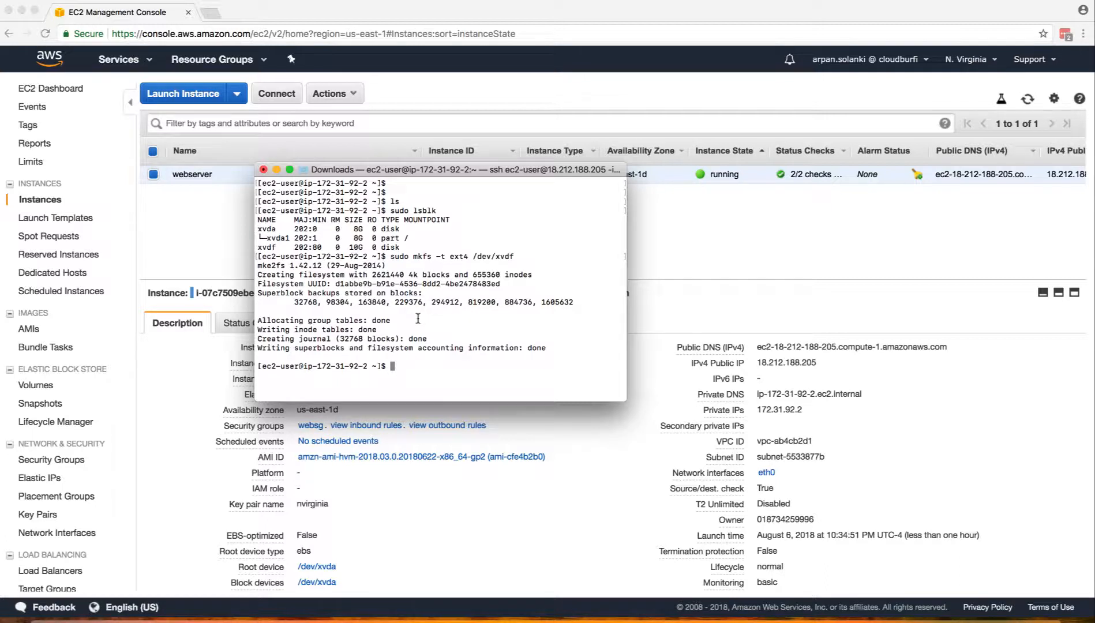
click(1094, 433)
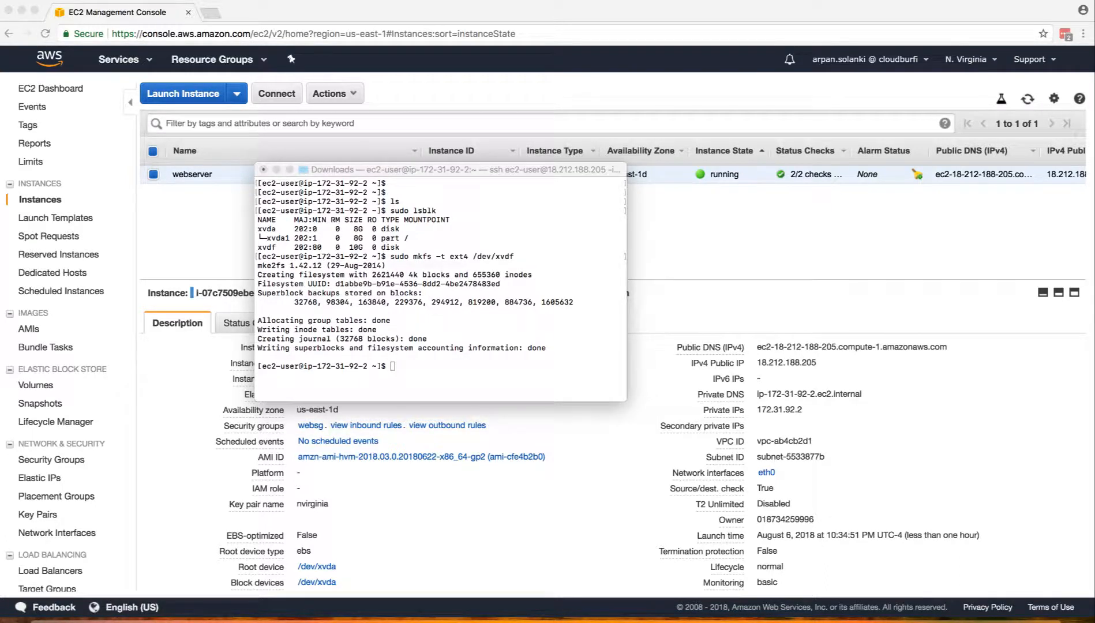
Create a vol directory in the home folder with mkdir vol and check the path with pwd.
click(482, 369)
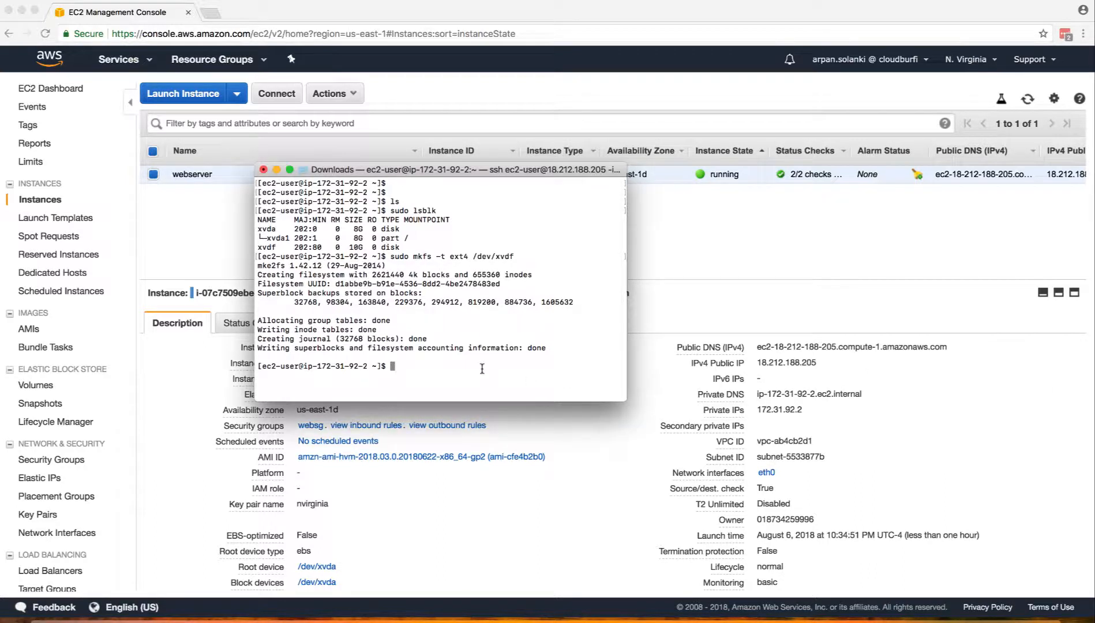
text(mkdir vol)
key(Return)
text(pwd)
key(Return)
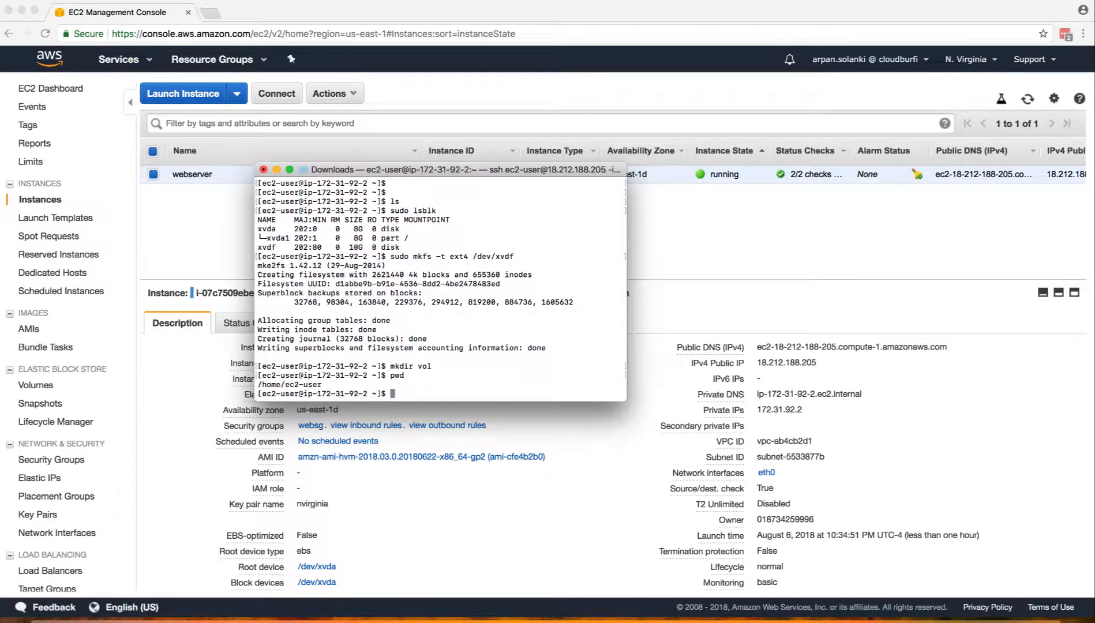
Change into /home/ec2-user/vol, clear the screen, and list its empty contents.
text(cd /home)
text(/ec2-user//)
text(ol)
key(Return)
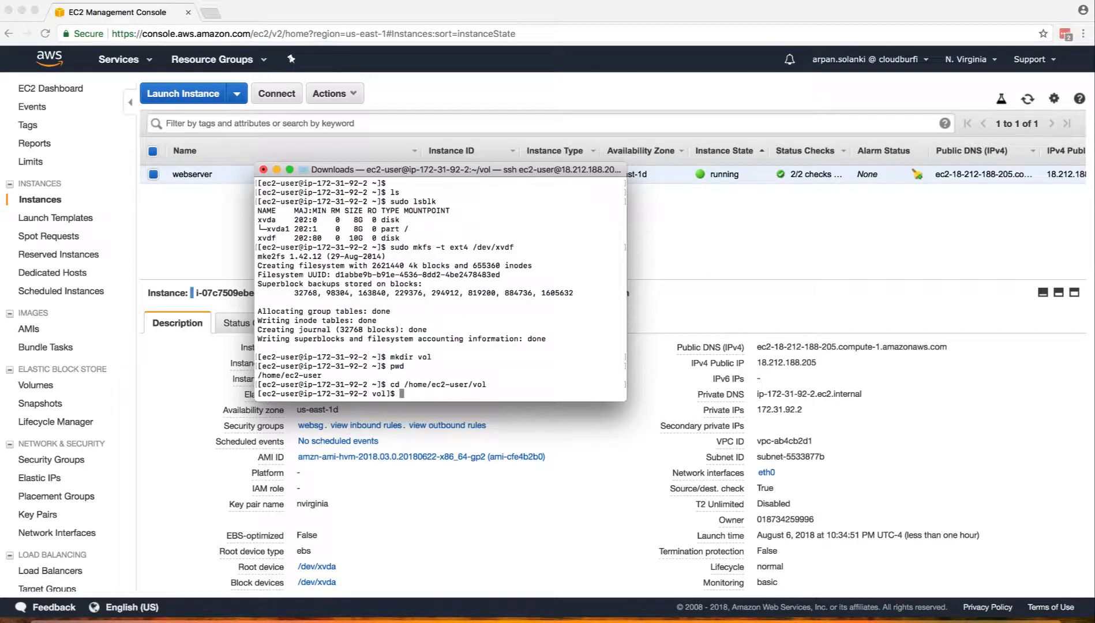
text(clear)
key(Return)
text(ls)
key(Return)
Return to the home directory with cd .., list it to see vol, and confirm with pwd.
text(cd ..)
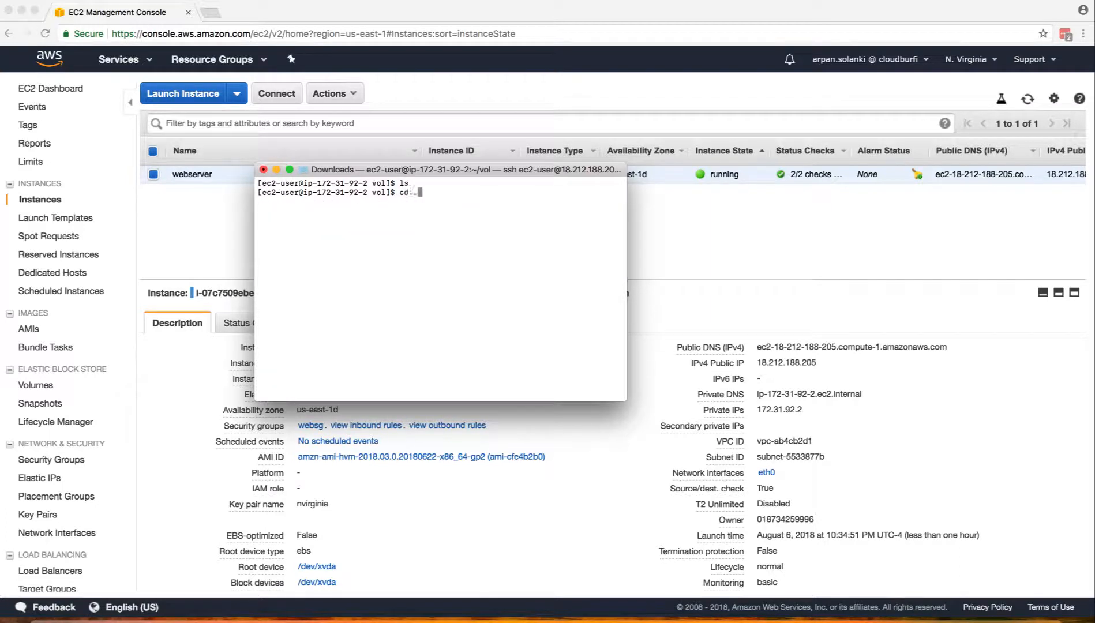
key(Return)
text(ls)
key(Return)
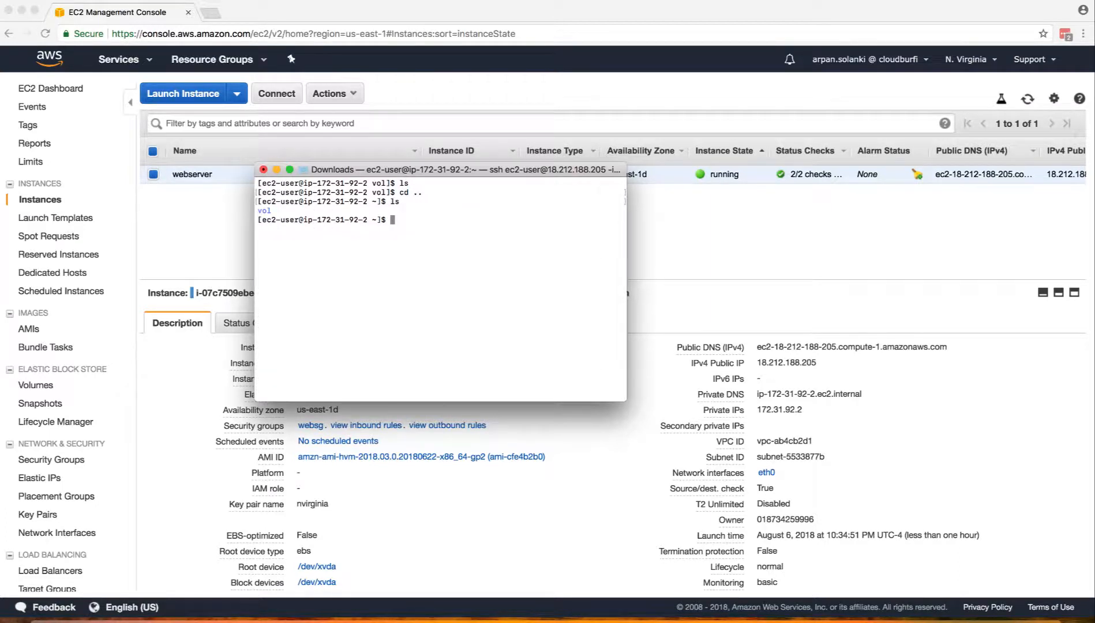
text(pwd)
key(Return)
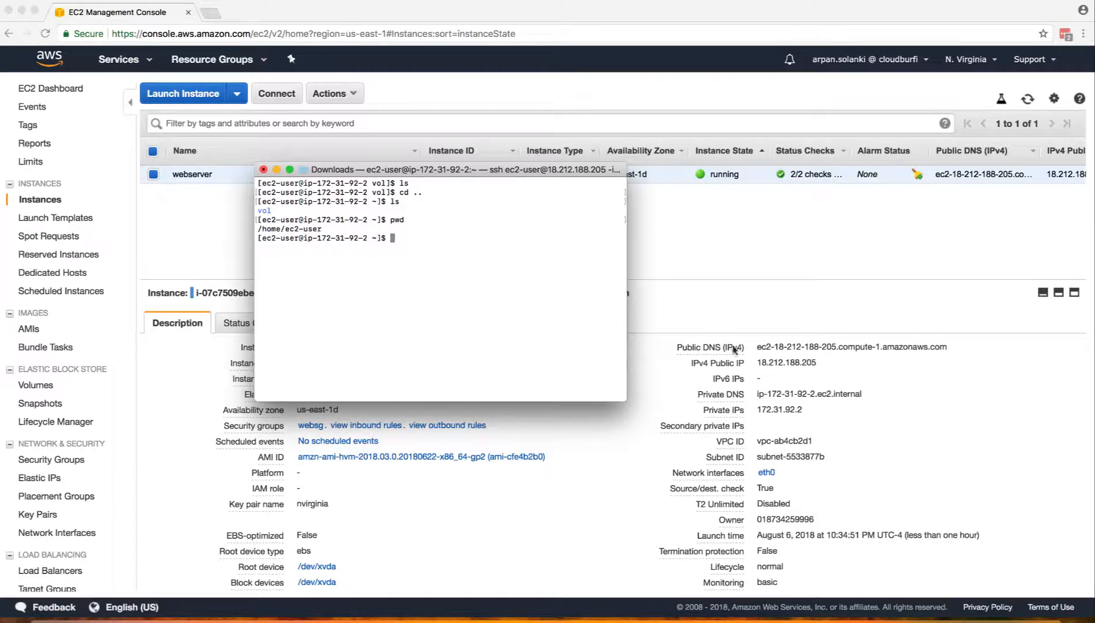
key(super+Tab)
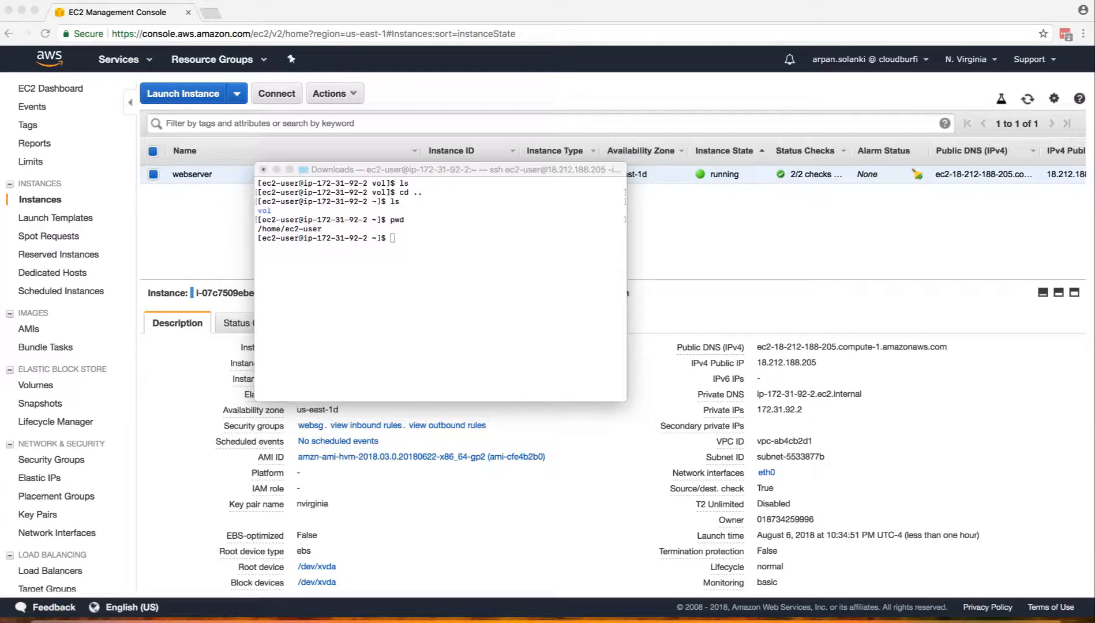
Try mounting with sudo mount /dev/xvdf /vol, which fails because /vol does not exist.
text(sudo mount /dev/xvdf /mnt/dir/)
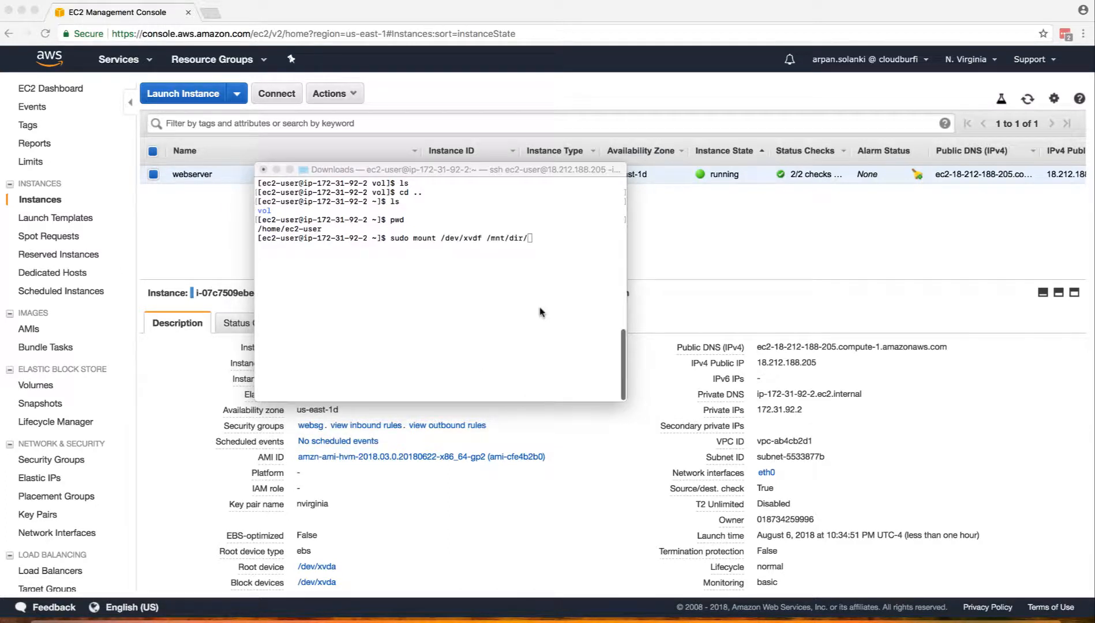
click(542, 312)
key(BackSpace)
key(BackSpace)
key(BackSpace)
key(BackSpace)
key(BackSpace)
key(BackSpace)
key(BackSpace)
key(BackSpace)
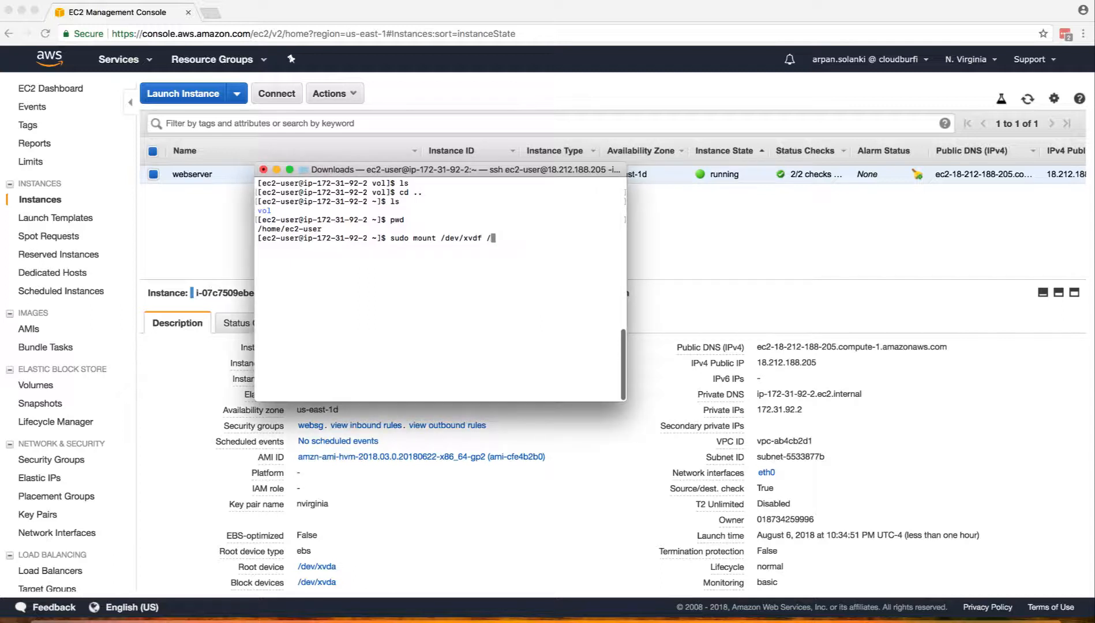
text(vol)
mouse_move(481, 237)
mouse_down()
mouse_move(461, 237)
mouse_move(496, 238)
mouse_move(486, 239)
mouse_up()
click(511, 242)
click(521, 238)
key(Return)
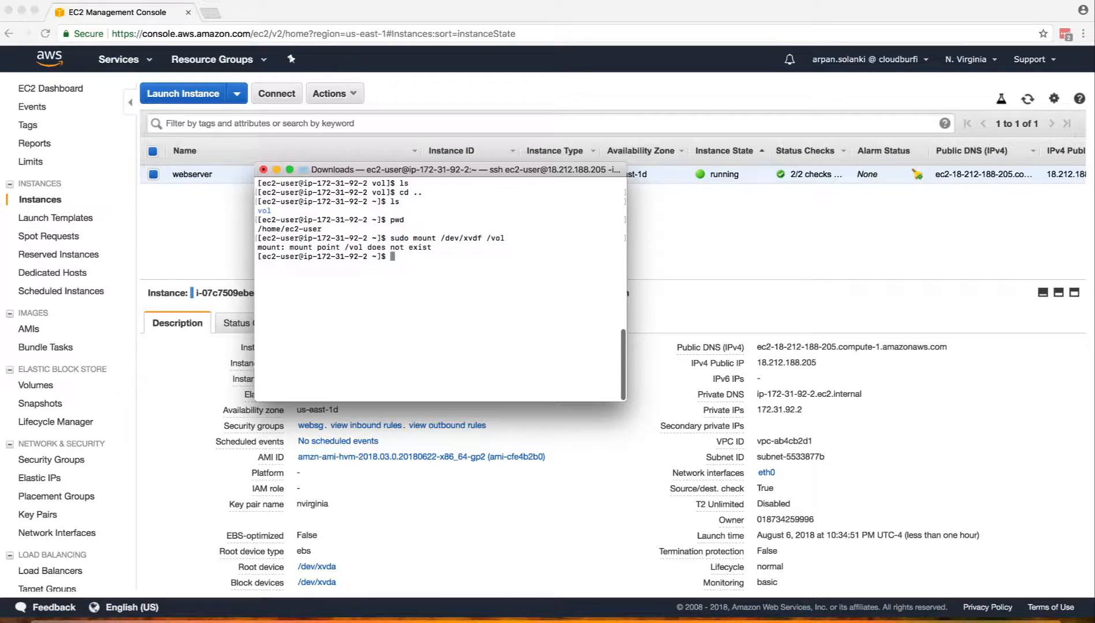
Correct the mount point to /home/ec2-user/vol and rerun the mount command.
text(pwd)
key(BackSpace)
key(BackSpace)
key(BackSpace)
key(Up)
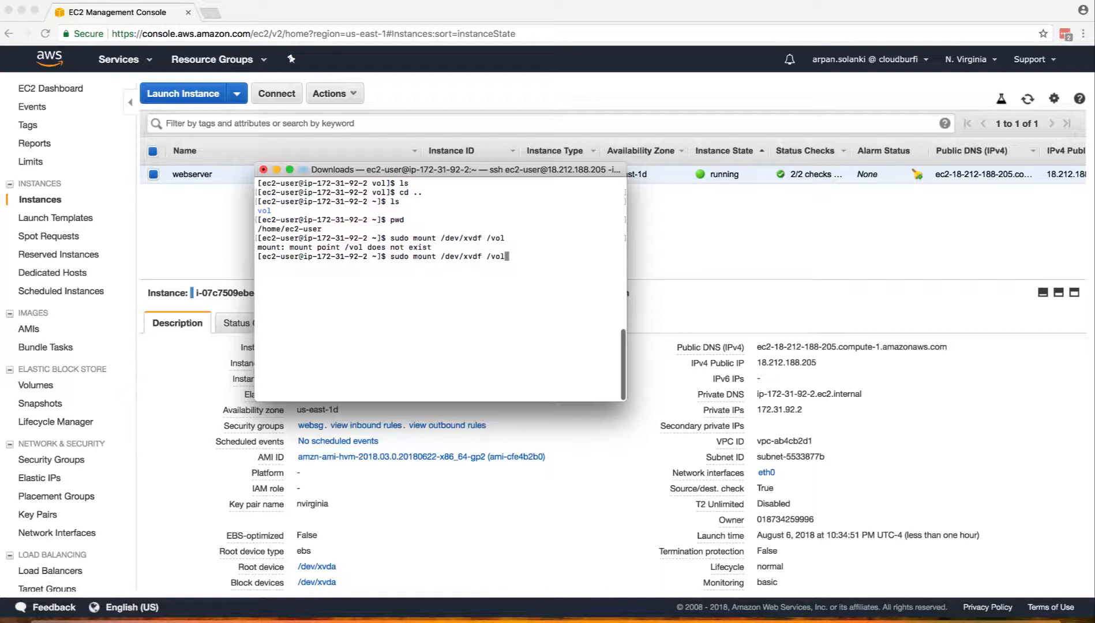
key(Left)
key(Left)
key(Left)
text(home/ec)
text(-user)
key(BackSpace)
key(BackSpace)
key(BackSpace)
key(BackSpace)
key(BackSpace)
text(2-user/)
key(Return)
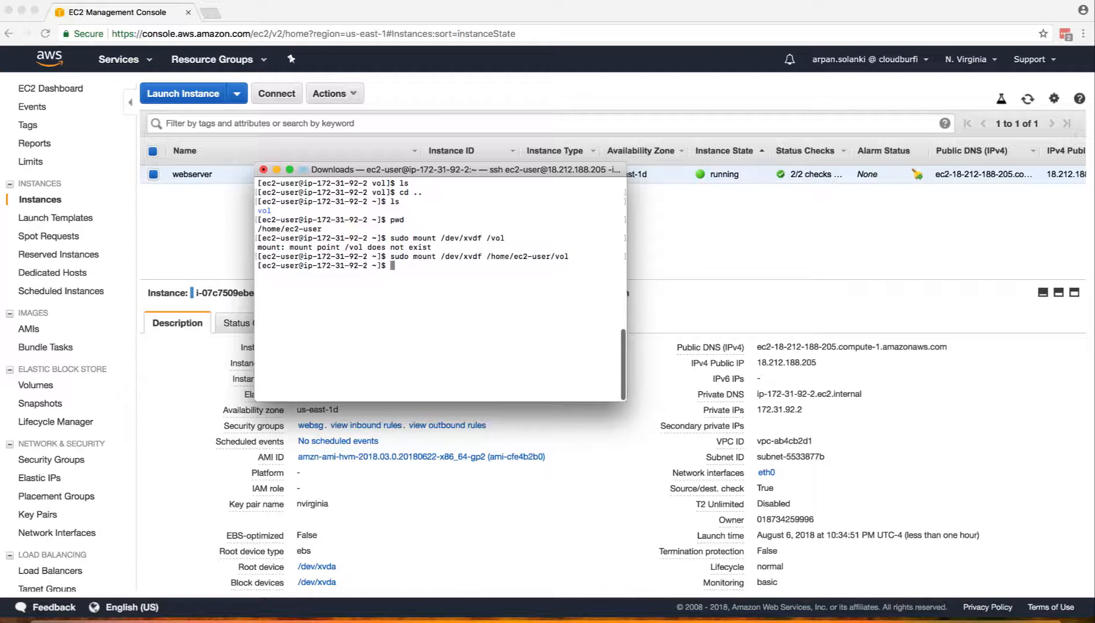
List the home directory and change into the mounted vol directory.
text(ls)
key(Return)
text(cd vol)
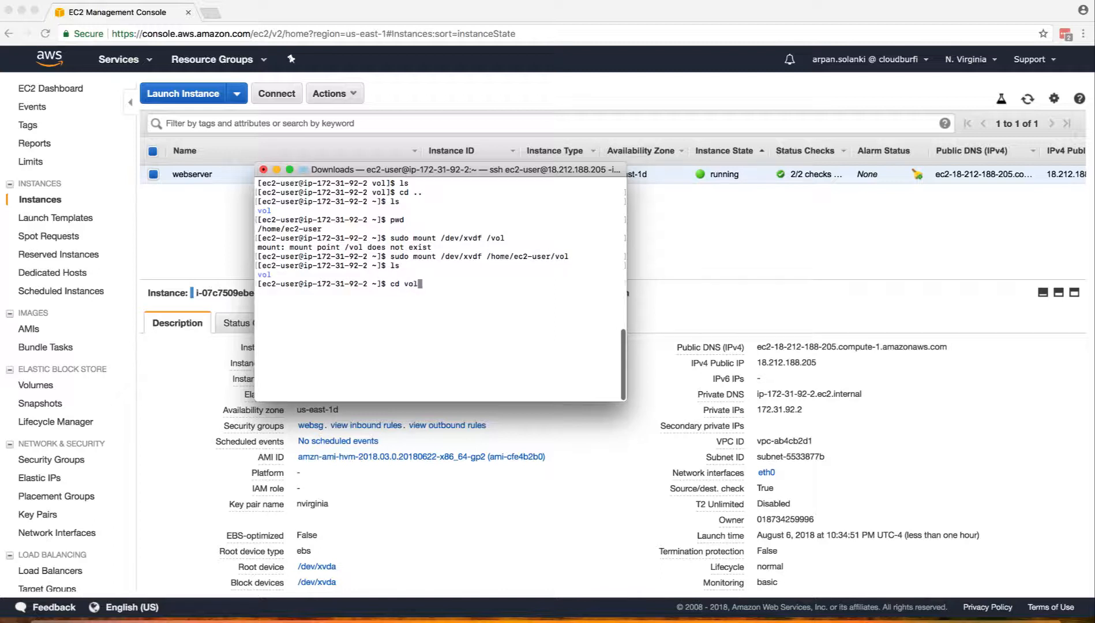
key(Return)
List vol to see lost+found and confirm the path /home/ec2-user/vol with pwd.
text(ls)
key(Return)
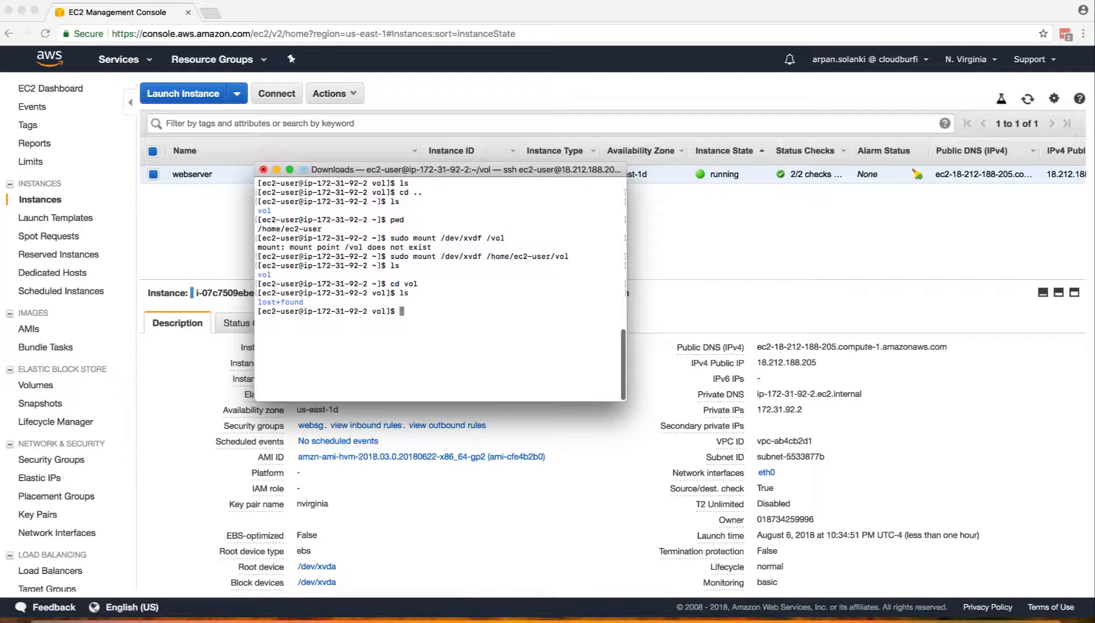
text(pwd)
key(Return)
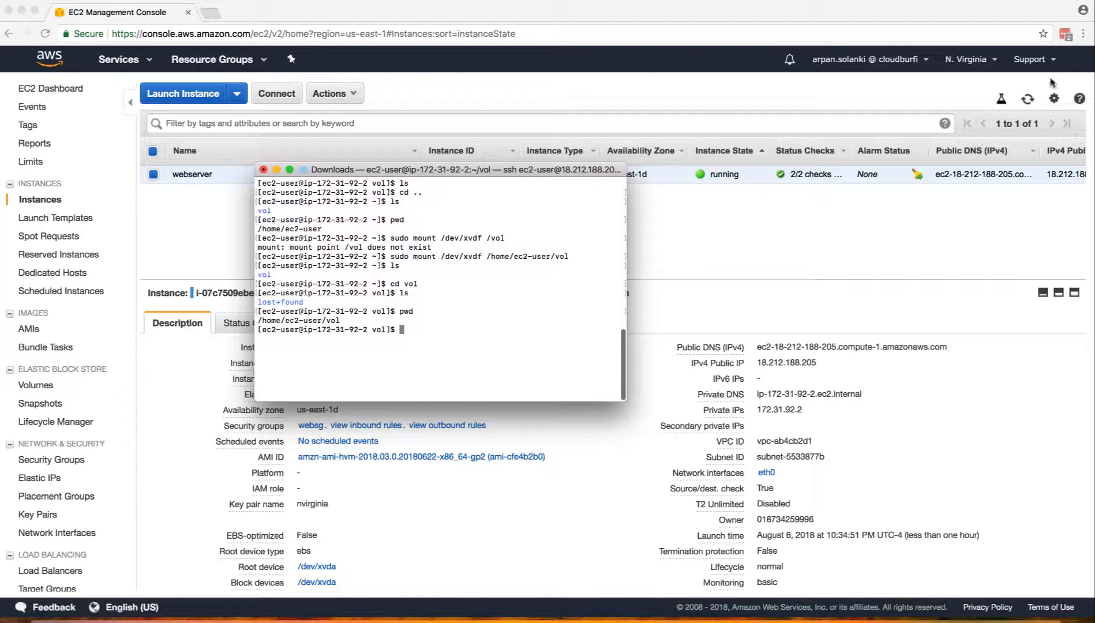
Run lsblk and highlight xvdf's /home/ec2-user/vol mount point.
text(lsblk)
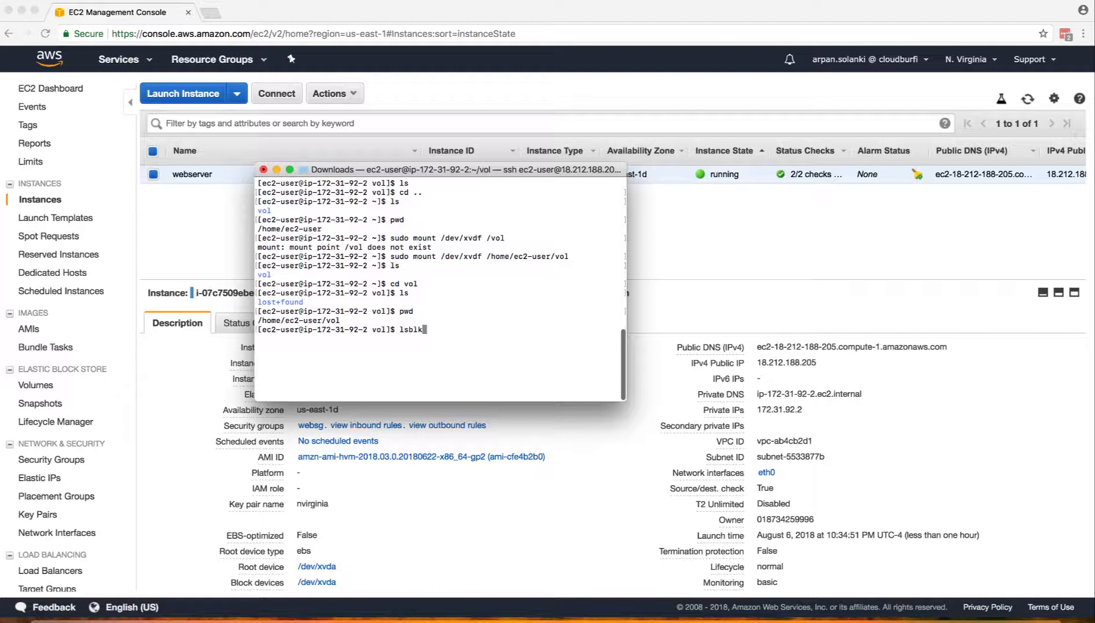
key(Return)
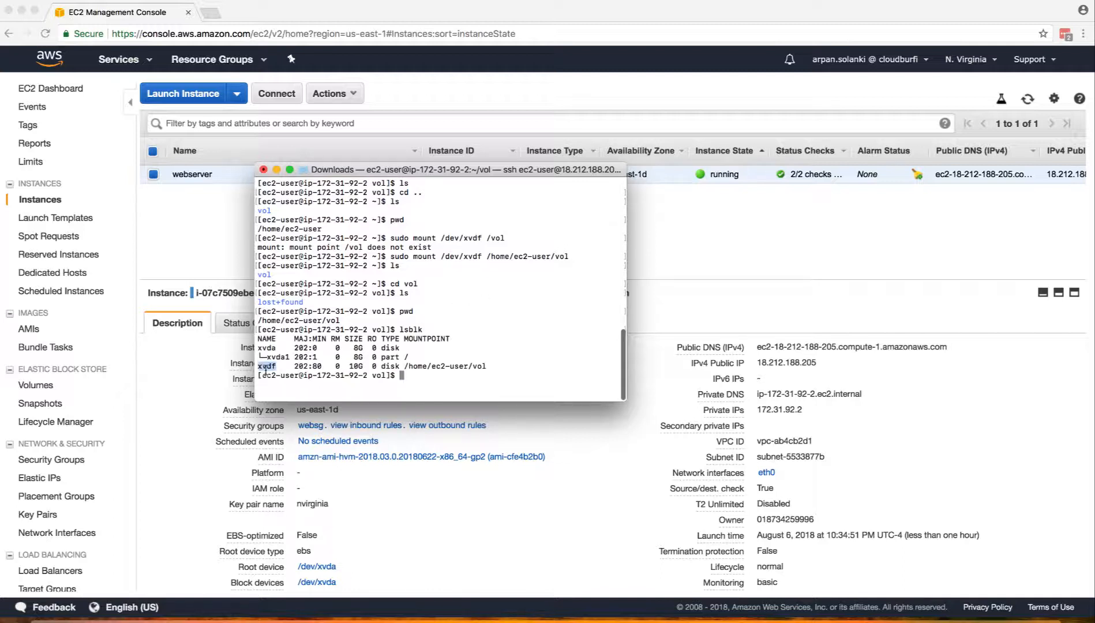
mouse_move(403, 372)
mouse_down()
mouse_move(489, 367)
mouse_move(404, 367)
mouse_up()
click(489, 367)
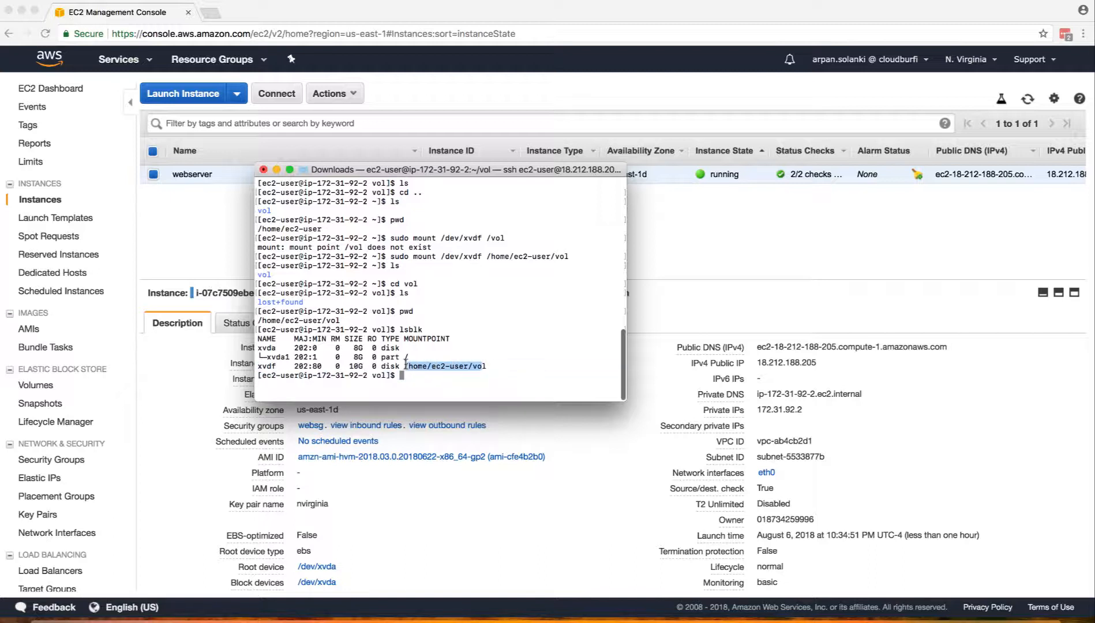
click(406, 364)
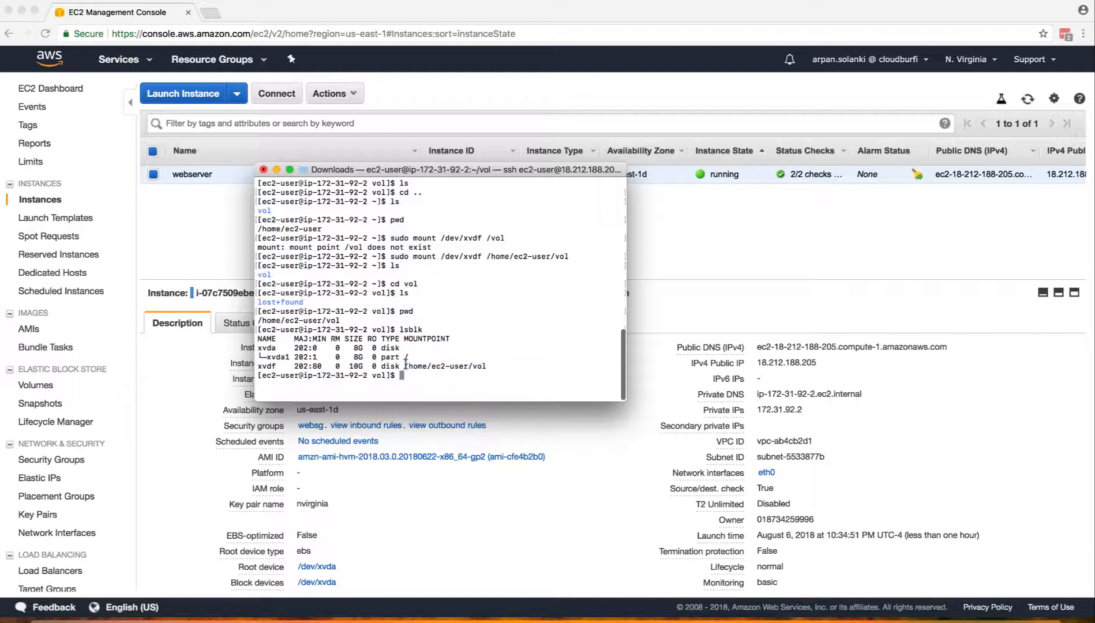